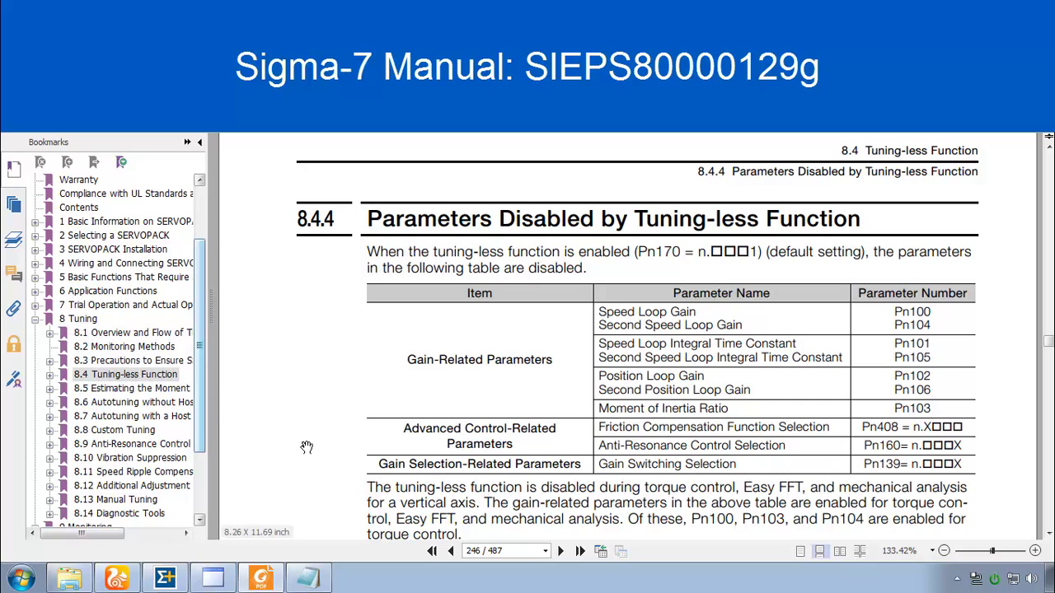
{"action": "scroll", "coordinate": [302, 455], "scroll_direction": "down", "scroll_amount": 1}
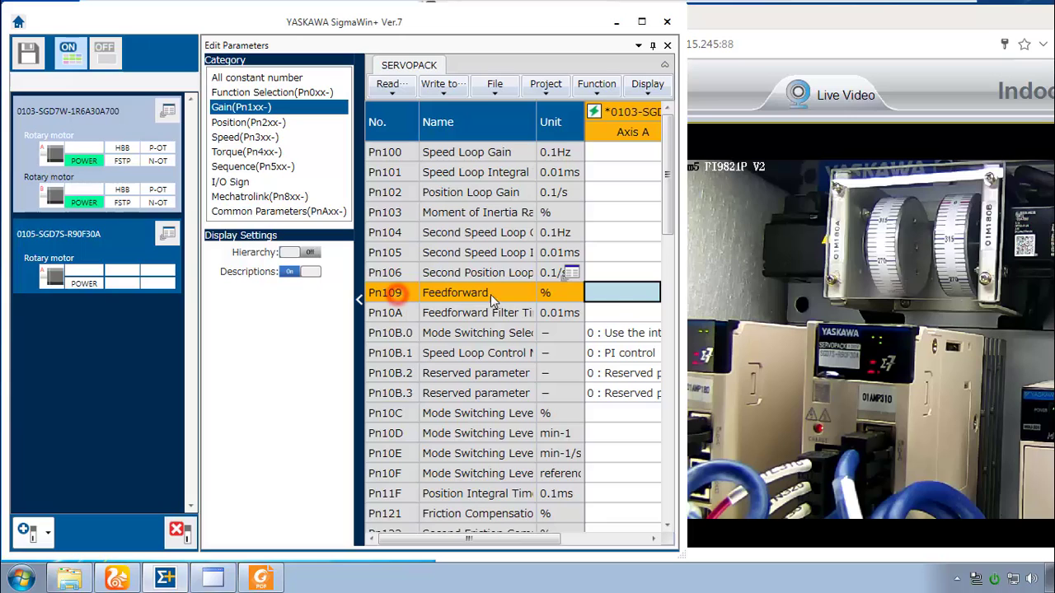
- Start the program jog on Axis A with the servo on, profiled at 3000 min-1
{"action": "left_click", "coordinate": [619, 295]}
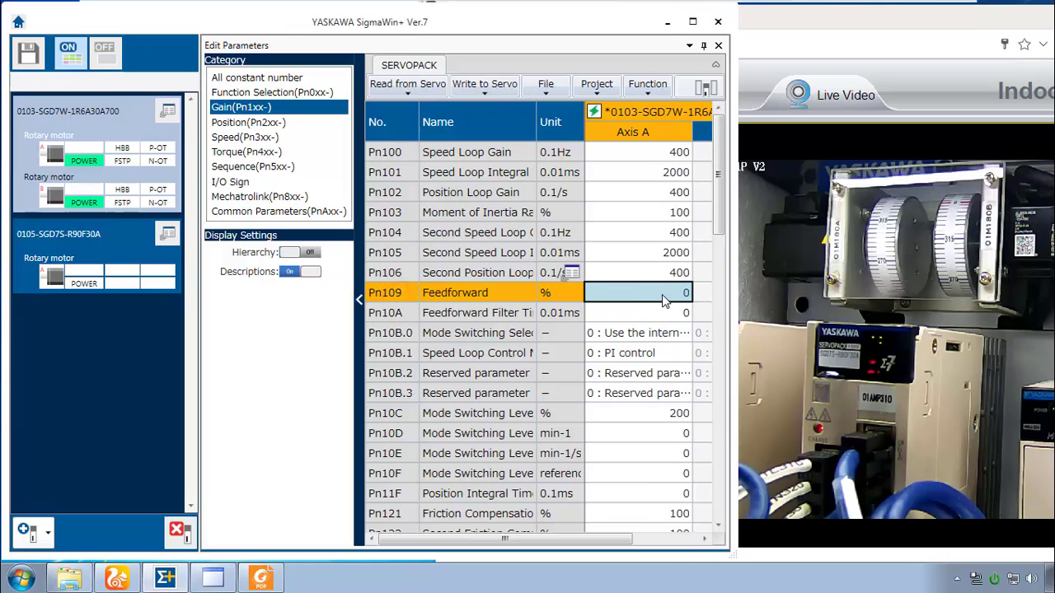
{"action": "left_click", "coordinate": [166, 114]}
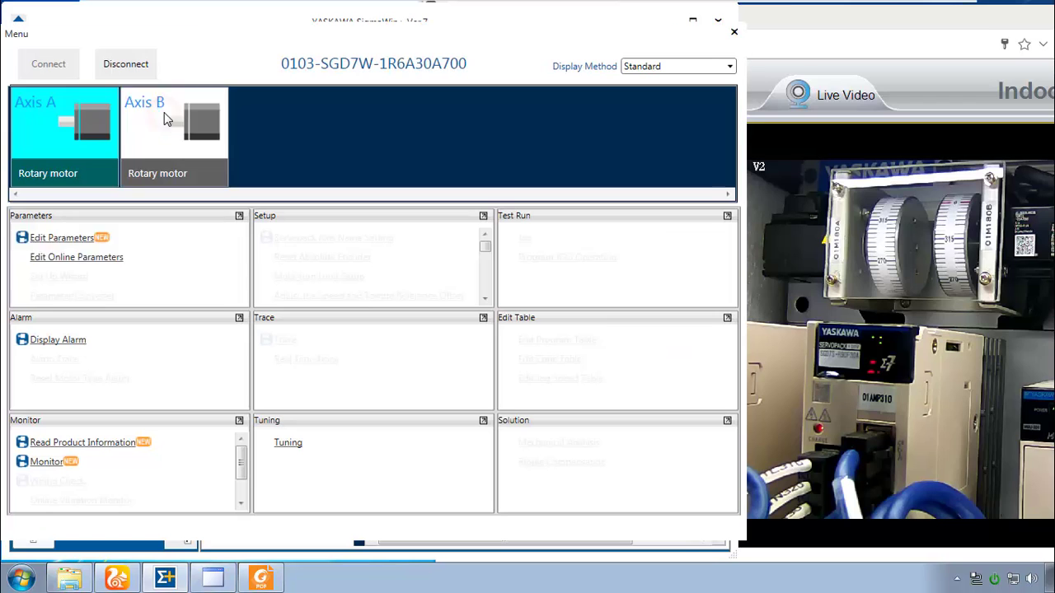
{"action": "left_click", "coordinate": [546, 258]}
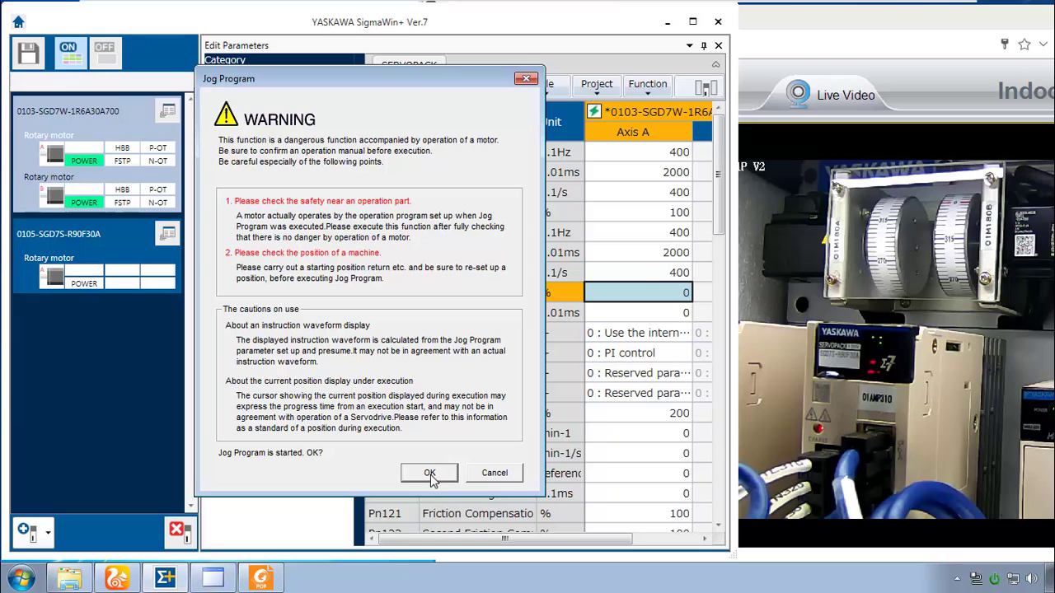
{"action": "left_click", "coordinate": [431, 474]}
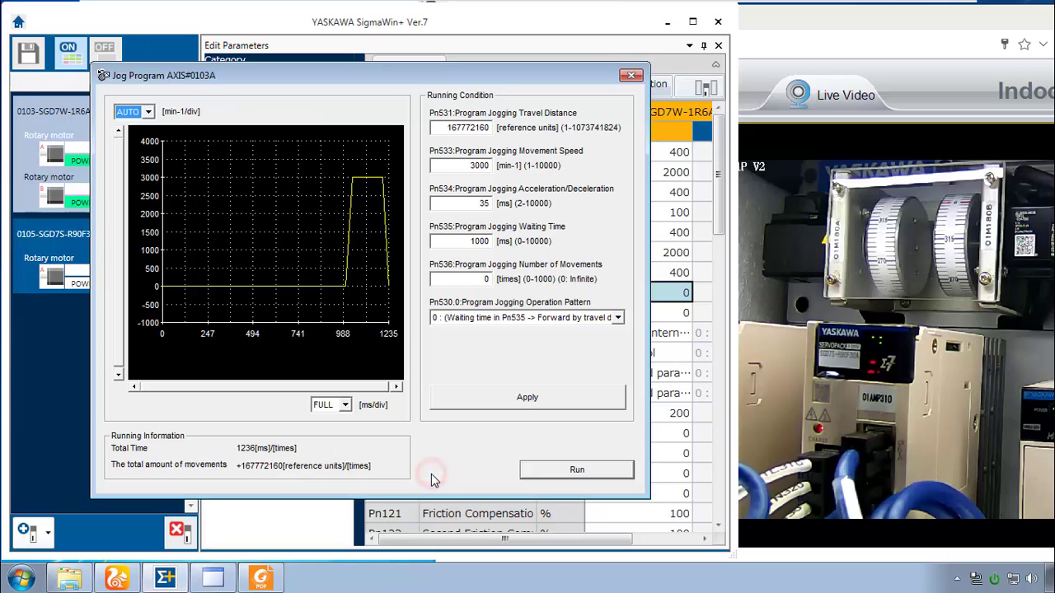
{"action": "left_click", "coordinate": [560, 469]}
{"action": "left_click", "coordinate": [601, 132]}
{"action": "left_click", "coordinate": [595, 262]}
{"action": "left_click", "coordinate": [326, 335]}
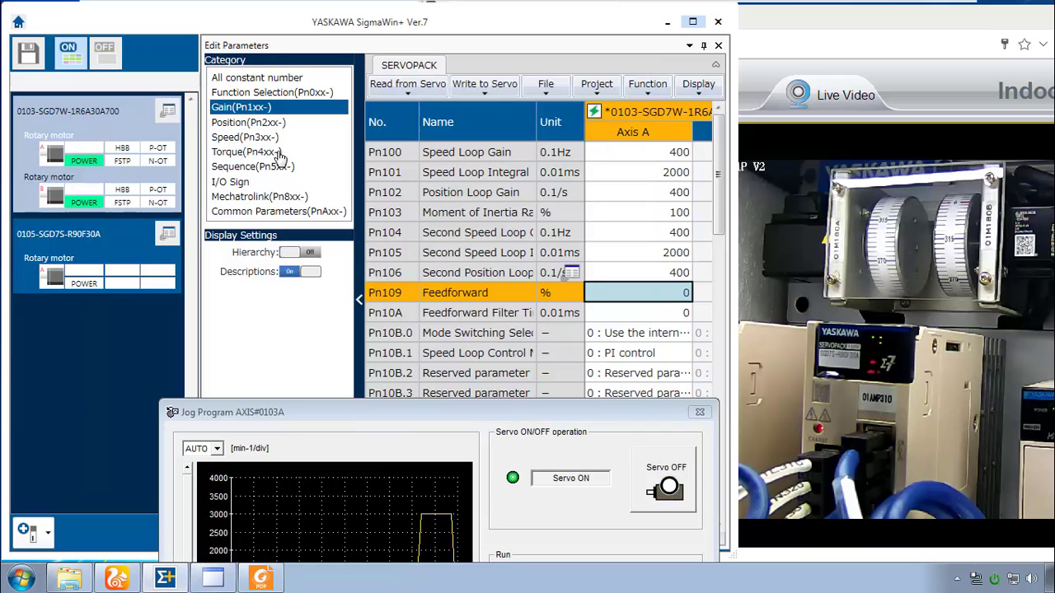
- Apply the trace Auto Setting 'Monitors positioning (From the start)'
{"action": "left_click", "coordinate": [170, 115]}
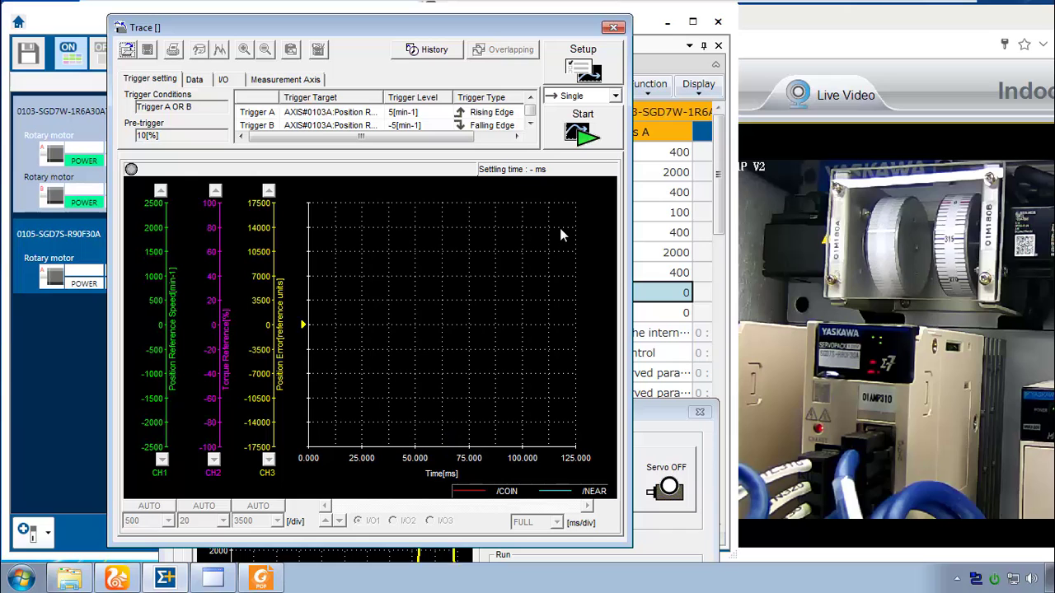
{"action": "left_click", "coordinate": [583, 70]}
{"action": "left_click", "coordinate": [247, 158]}
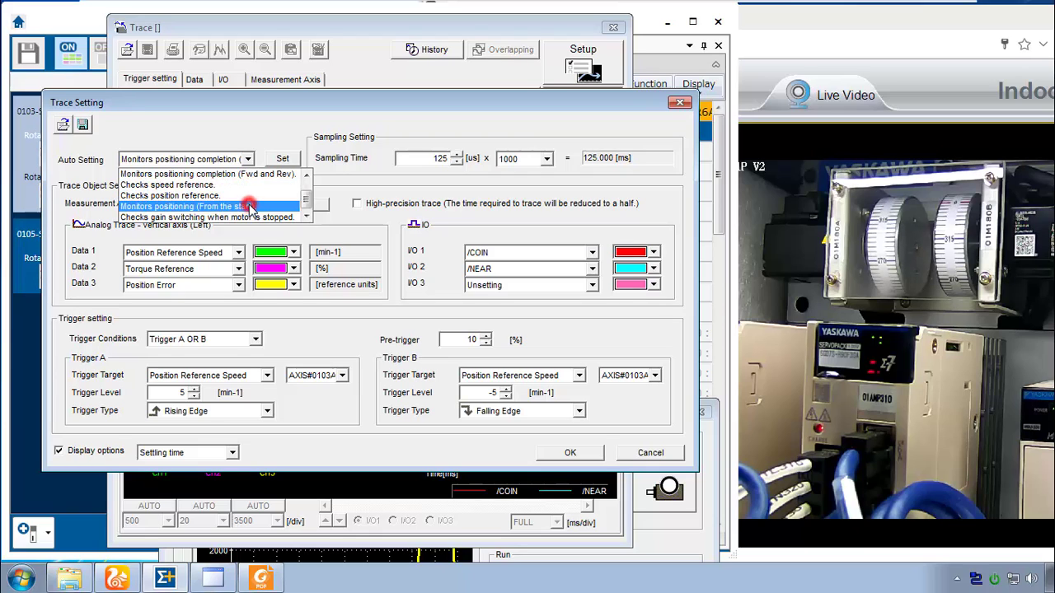
{"action": "left_click", "coordinate": [245, 206]}
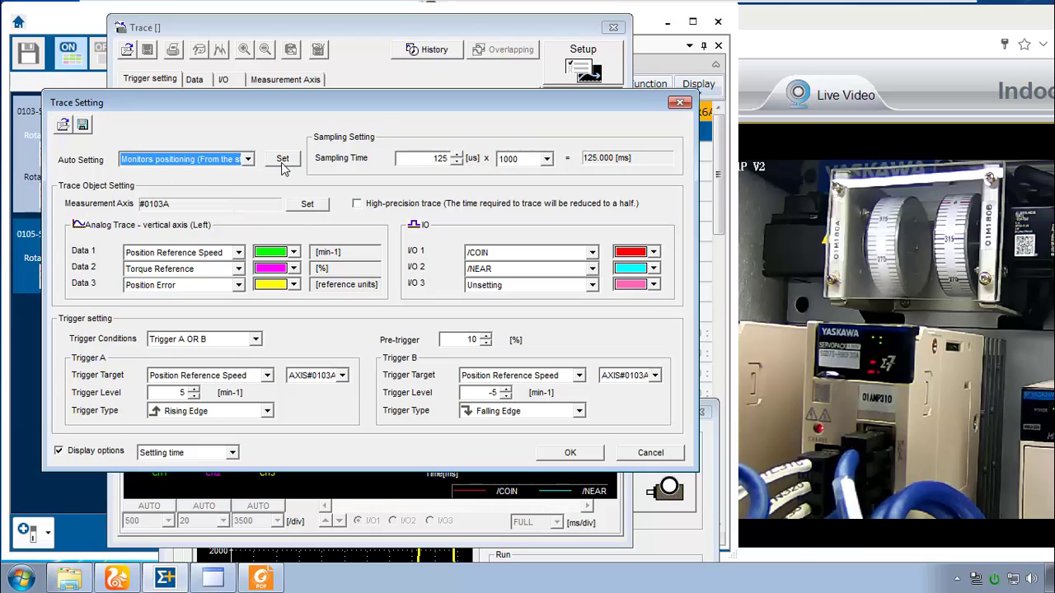
{"action": "left_click", "coordinate": [283, 161]}
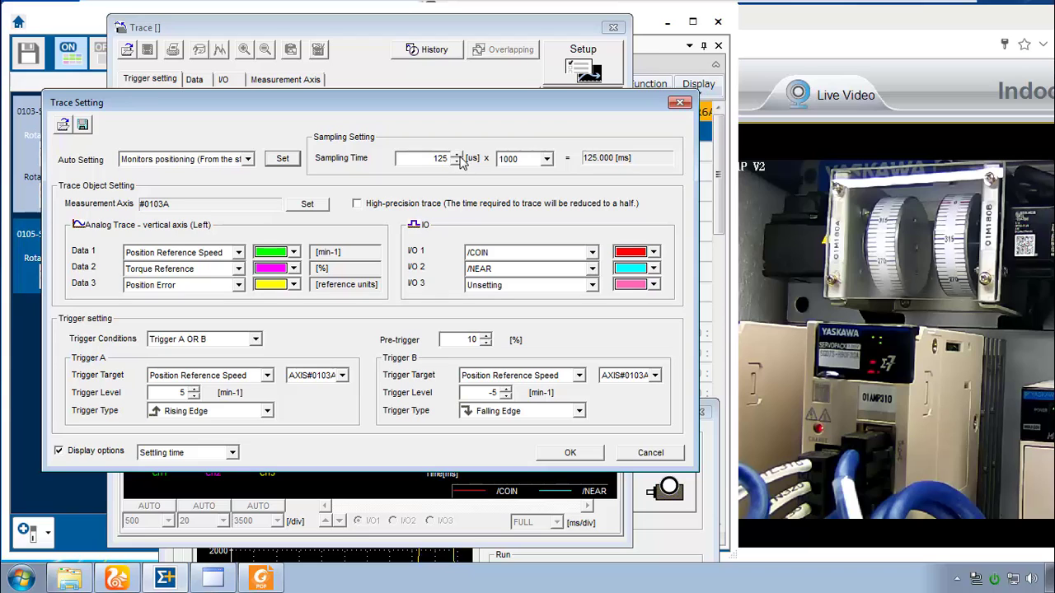
- Raise the trace sampling time to 625 µs for a 625 ms window and confirm
{"action": "left_click", "coordinate": [456, 154]}
{"action": "left_click", "coordinate": [455, 162]}
{"action": "left_click", "coordinate": [455, 154]}
{"action": "left_click", "coordinate": [456, 161]}
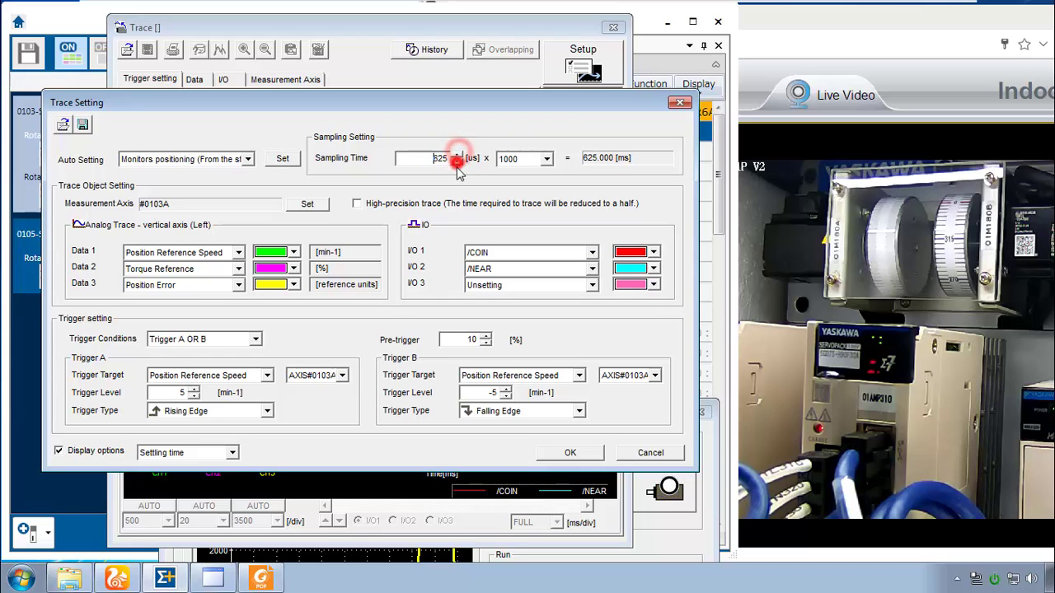
{"action": "left_click", "coordinate": [581, 453]}
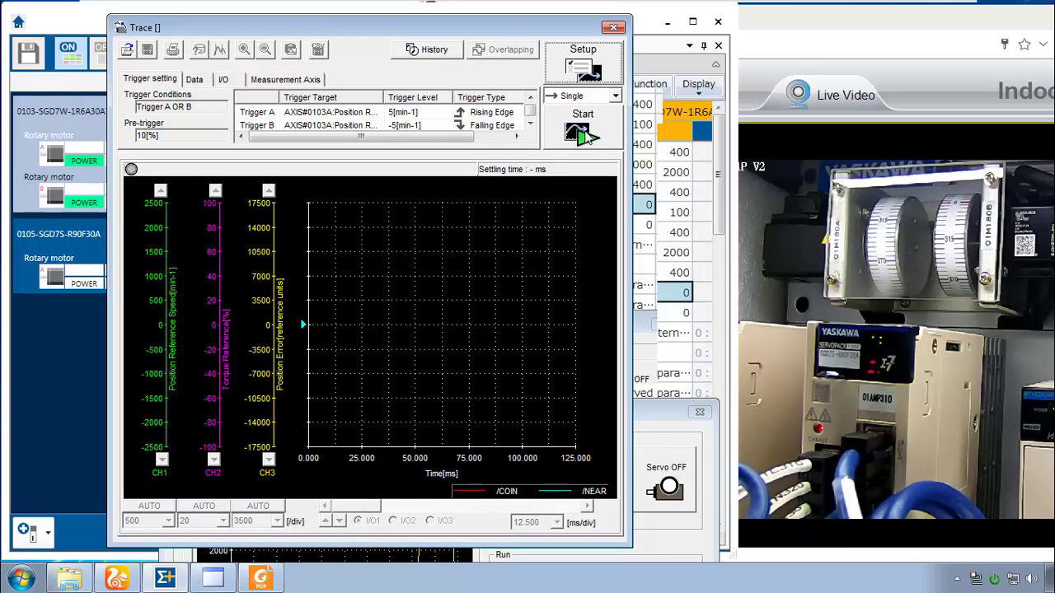
- Capture a positioning trace, then set Pn109 Feedforward on Axis A to 50% and write it to the servo
{"action": "left_click", "coordinate": [585, 132]}
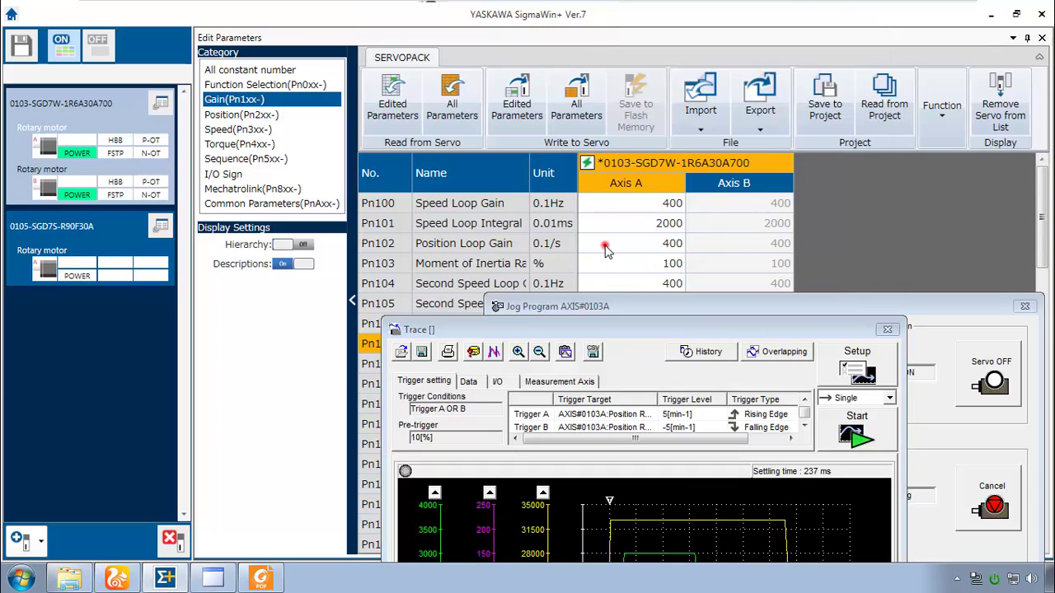
{"action": "scroll", "coordinate": [615, 245], "scroll_direction": "down", "scroll_amount": 1}
{"action": "scroll", "coordinate": [611, 254], "scroll_direction": "down", "scroll_amount": 1}
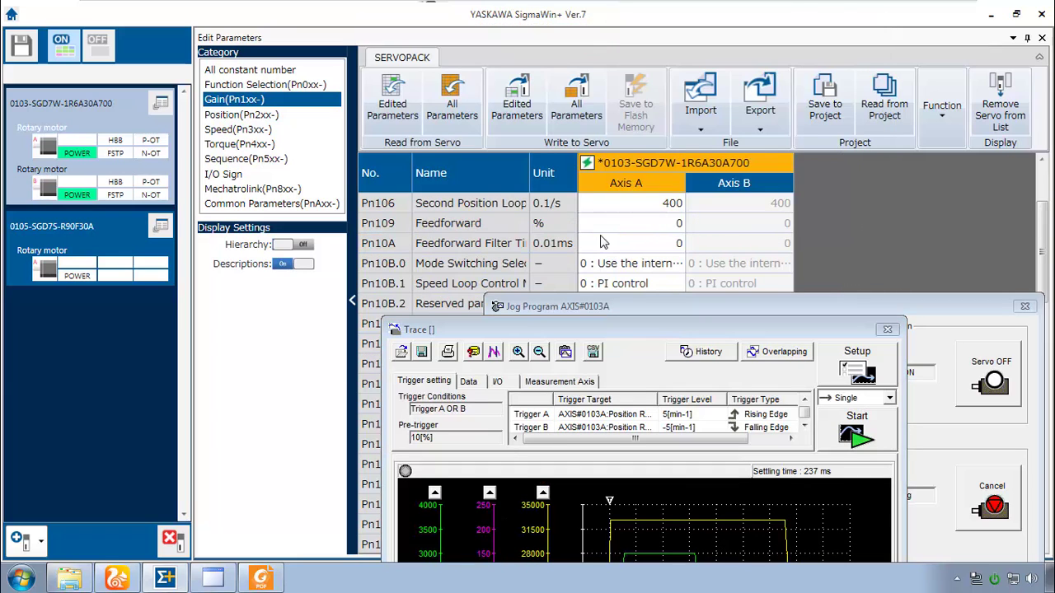
{"action": "left_click", "coordinate": [615, 224]}
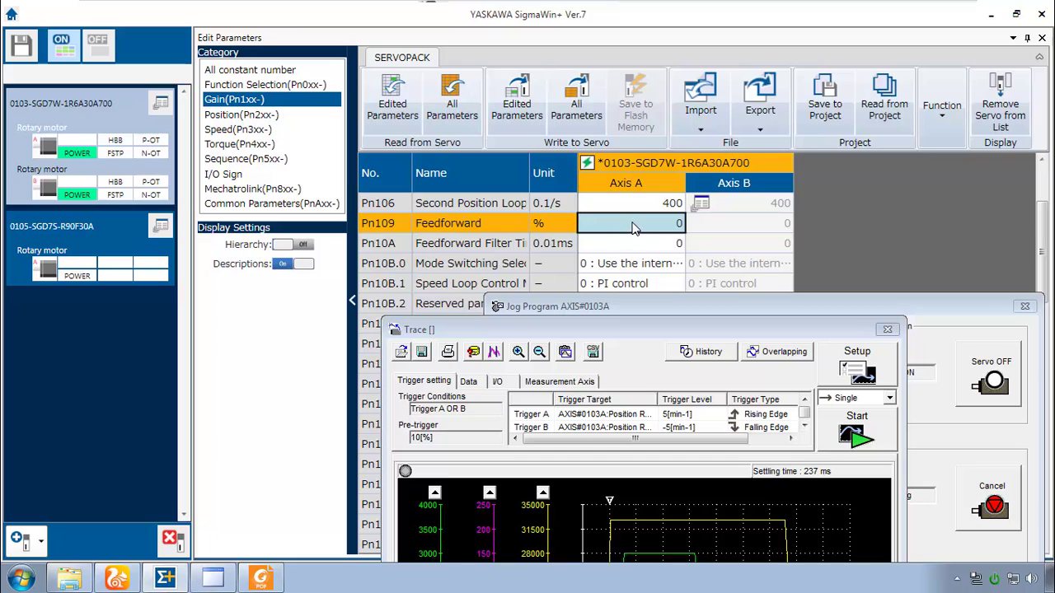
{"action": "left_click", "coordinate": [641, 224]}
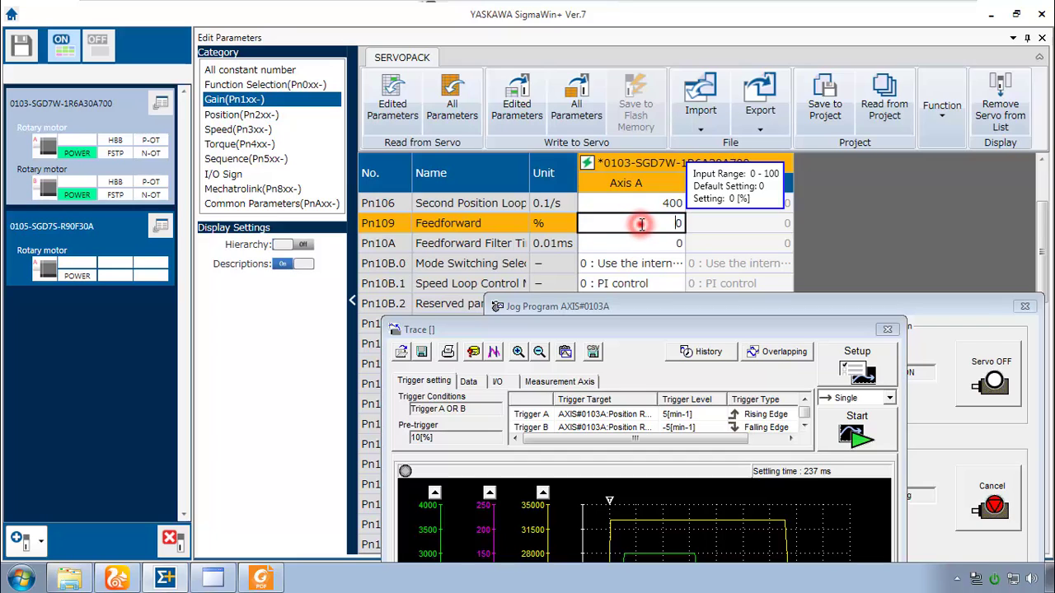
{"action": "type", "text": "50"}
{"action": "key", "text": "Return"}
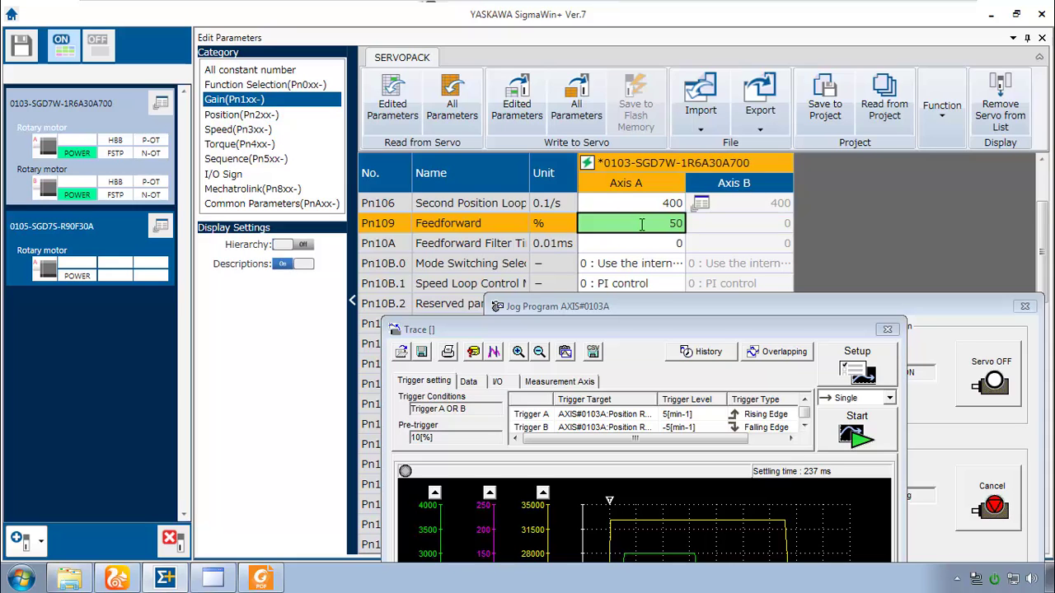
{"action": "left_click", "coordinate": [514, 98]}
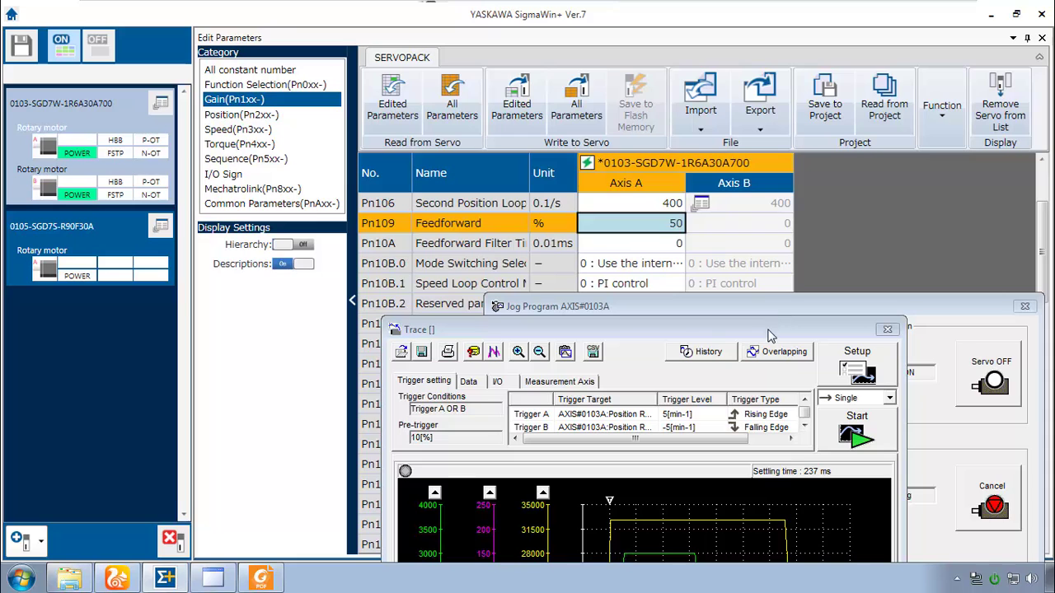
{"action": "left_click_drag", "start_coordinate": [769, 335], "coordinate": [711, 96]}
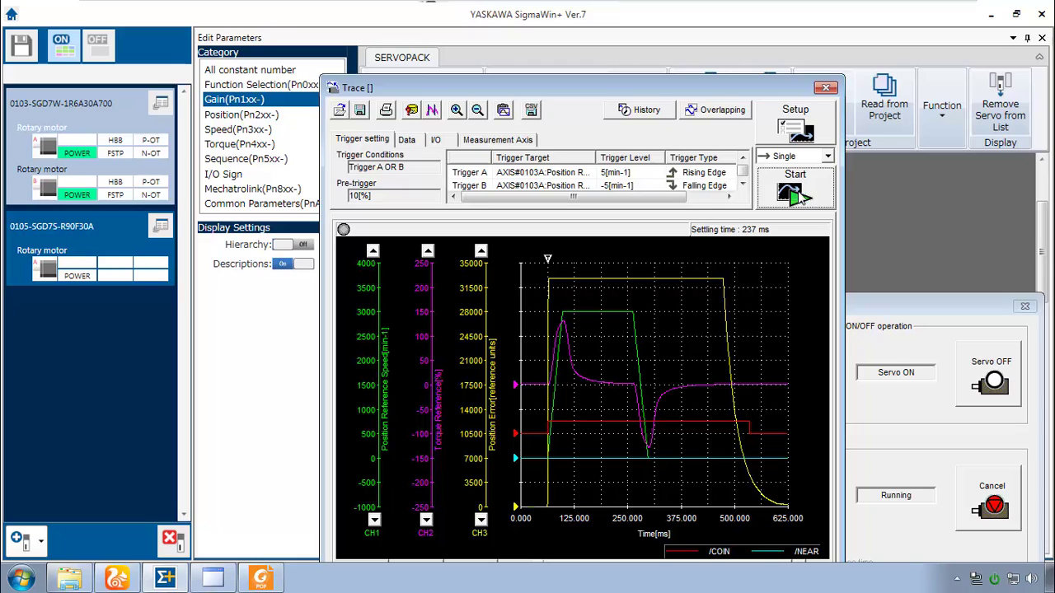
- Capture a fresh trace, discarding the unsaved previous graph
{"action": "left_click", "coordinate": [798, 194]}
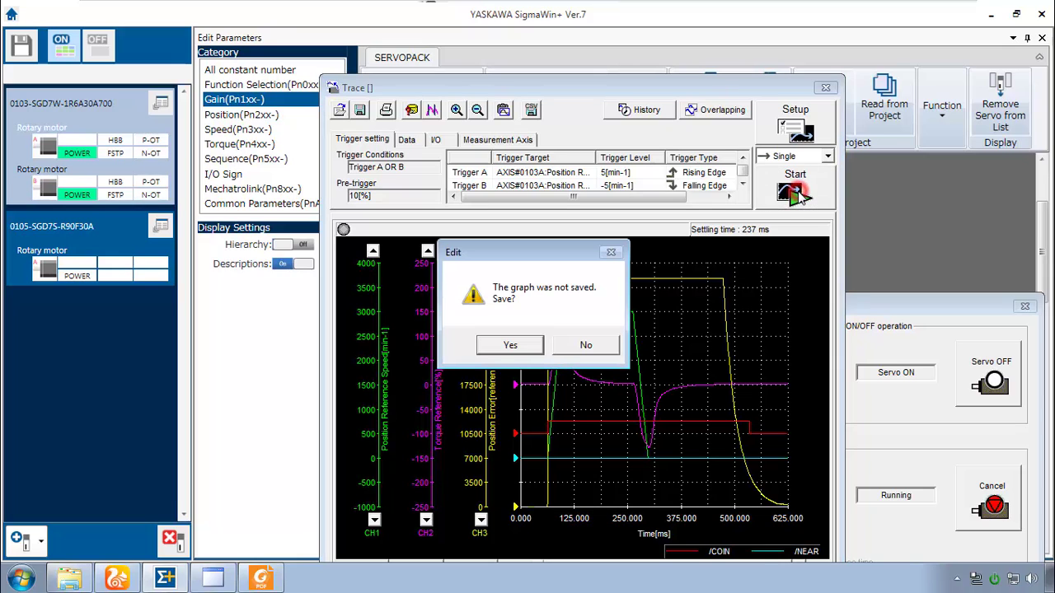
{"action": "left_click", "coordinate": [585, 346]}
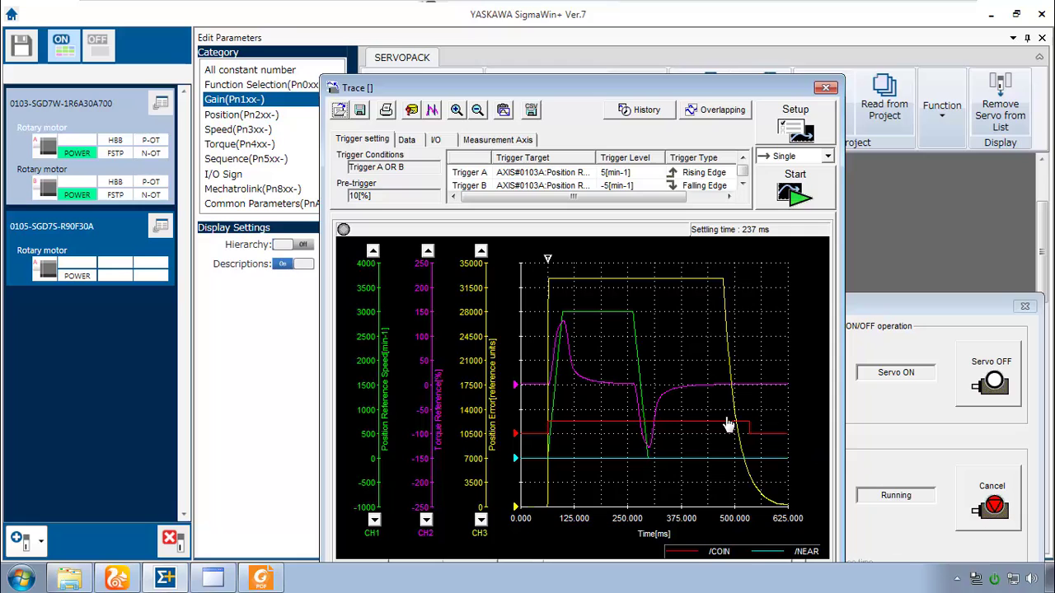
{"action": "left_click", "coordinate": [707, 111]}
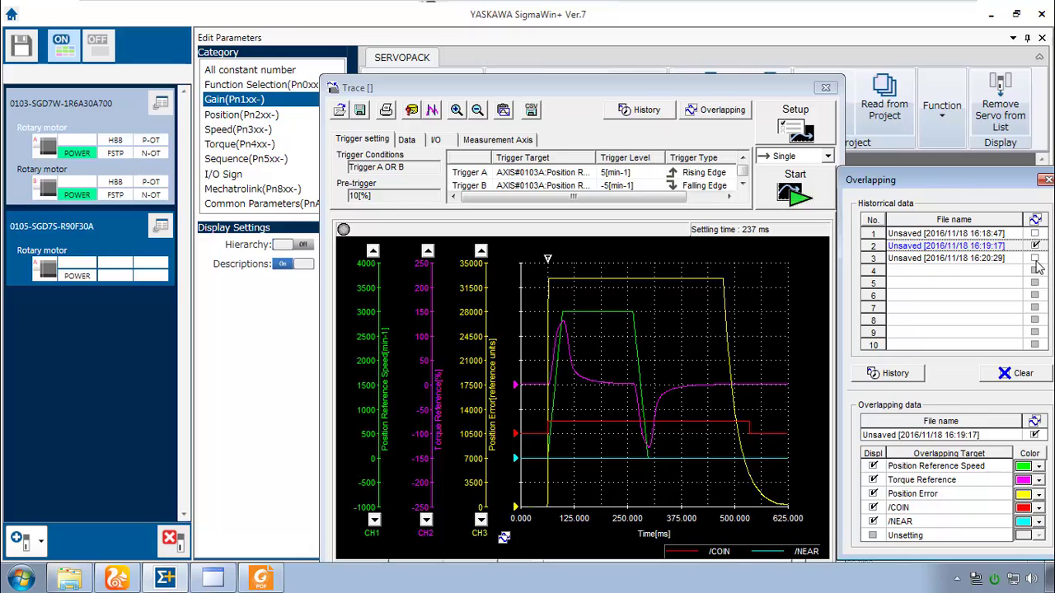
- Compare the second and third historical traces as overlays, then clear the trace history
{"action": "left_click", "coordinate": [1035, 259]}
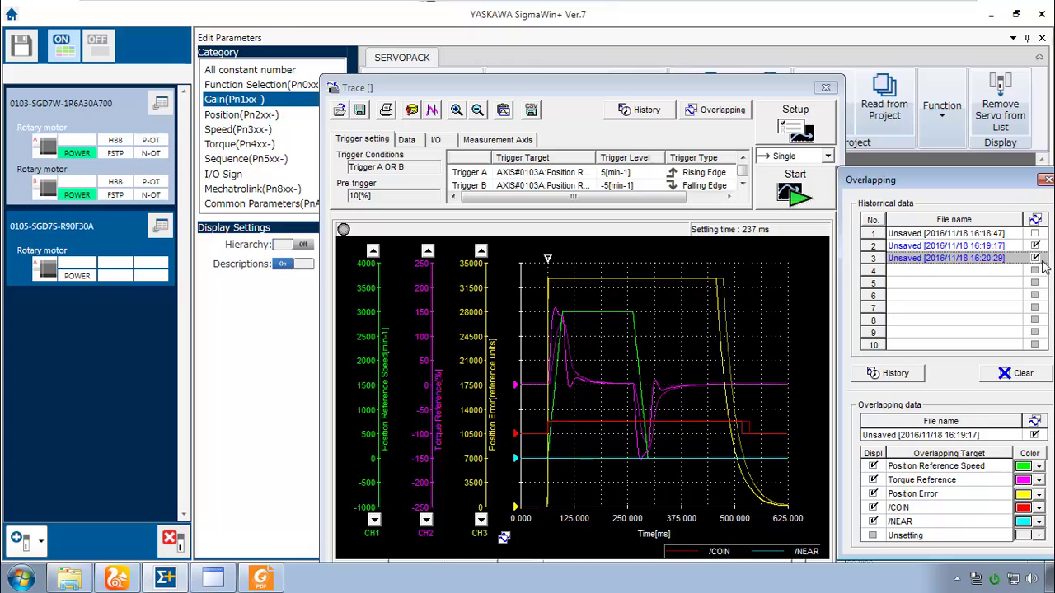
{"action": "left_click", "coordinate": [1035, 246]}
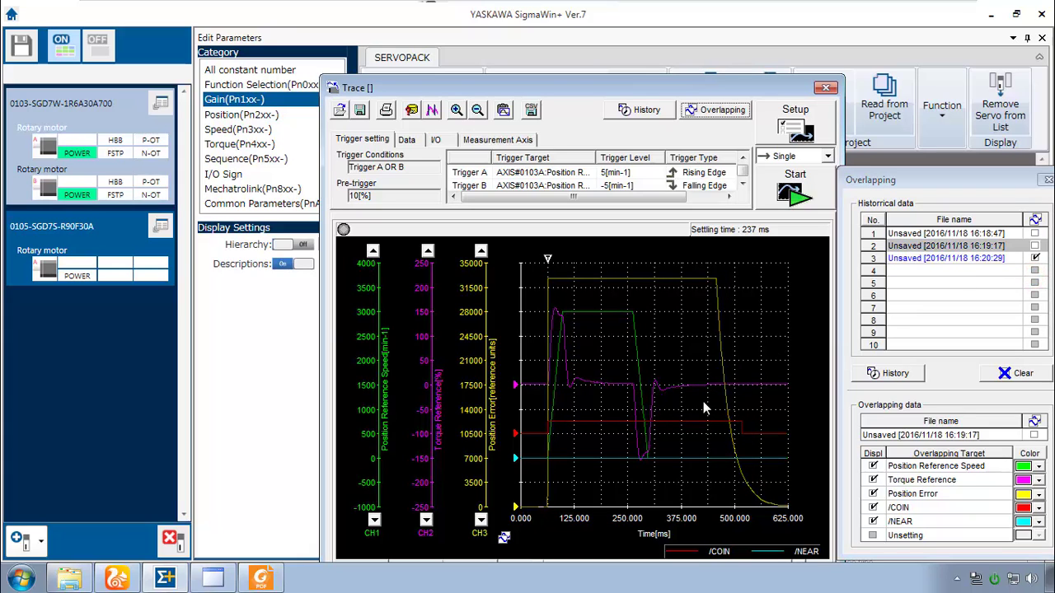
{"action": "left_click", "coordinate": [952, 261]}
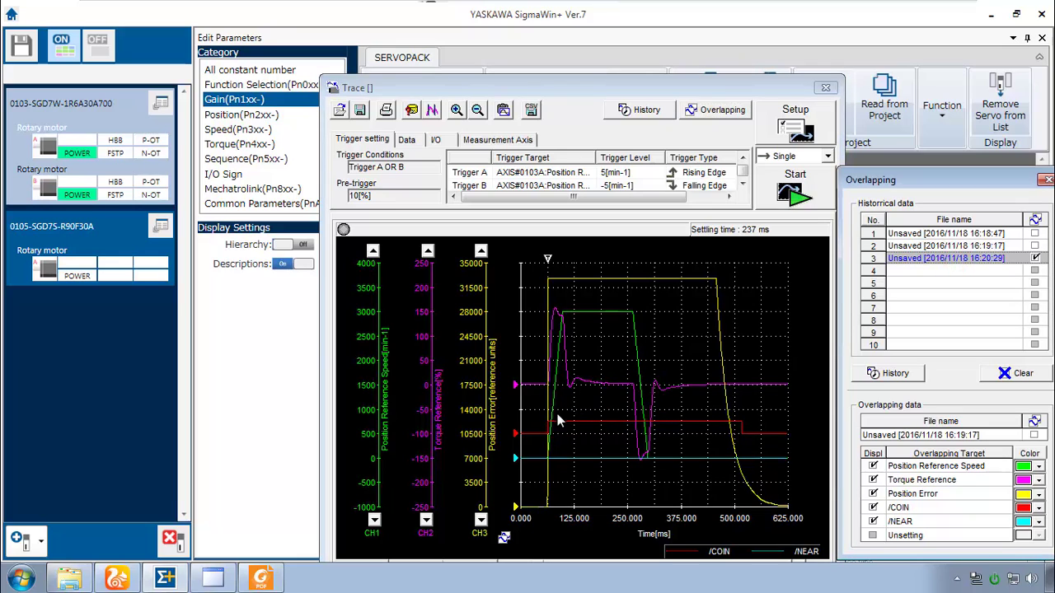
{"action": "left_click", "coordinate": [1035, 246]}
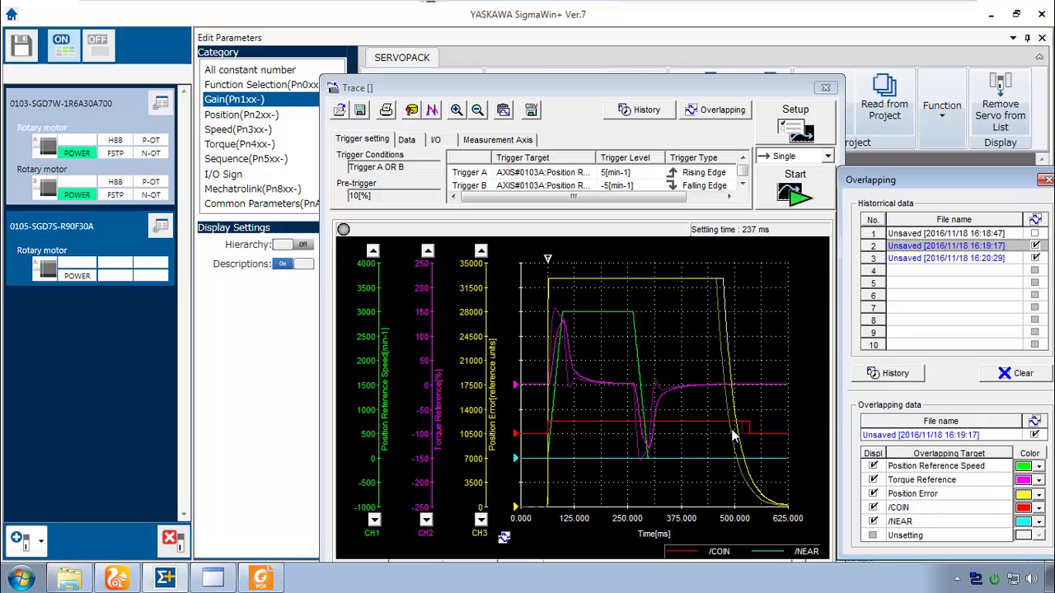
{"action": "left_click", "coordinate": [1019, 375]}
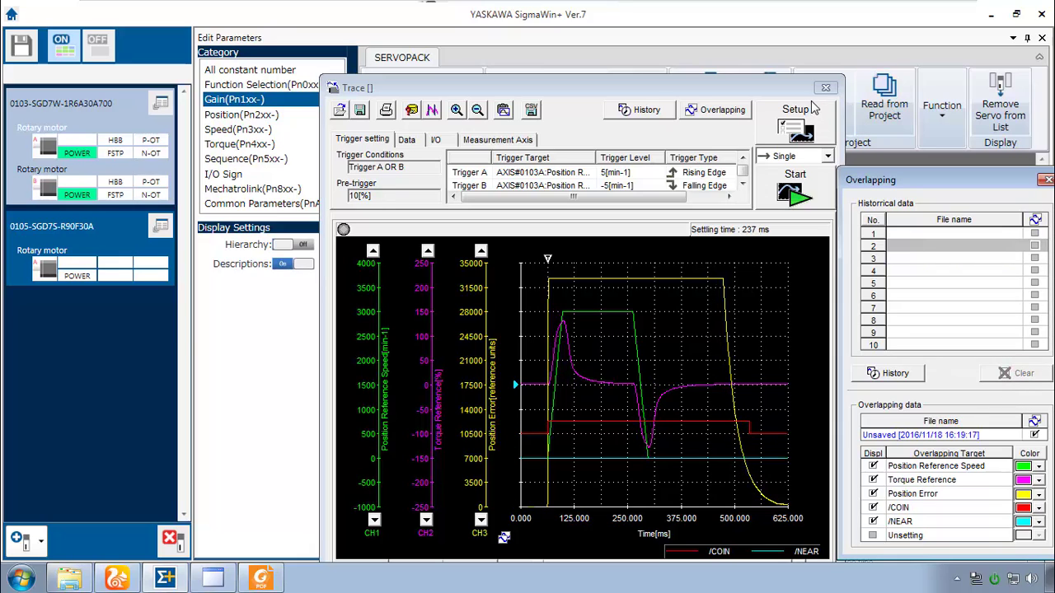
- Set Axis A Feedforward (Pn109) to 75% and write it to the servo
{"action": "left_click", "coordinate": [714, 109]}
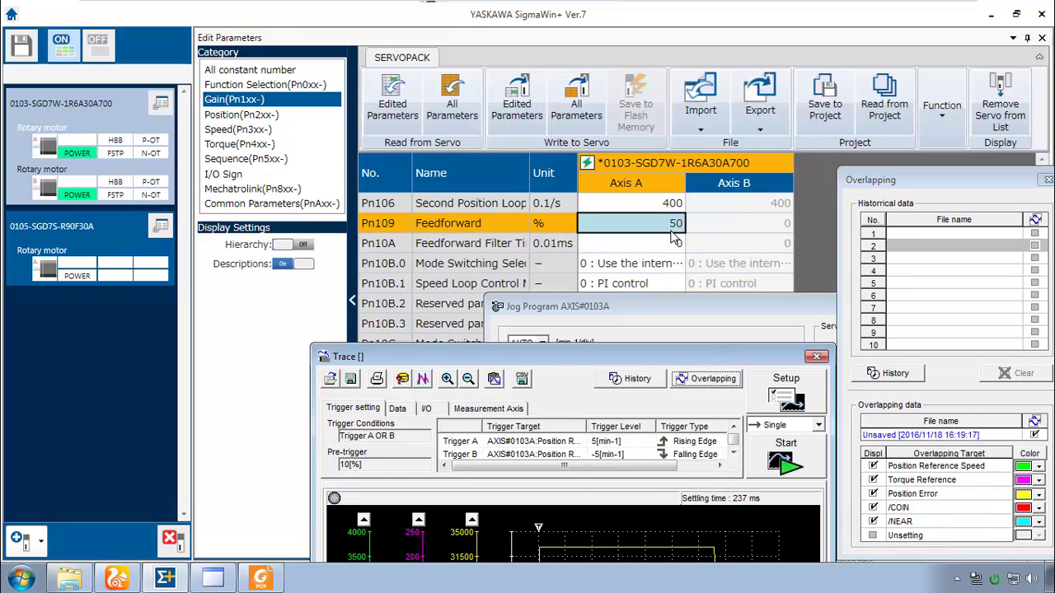
{"action": "double_click", "coordinate": [671, 224]}
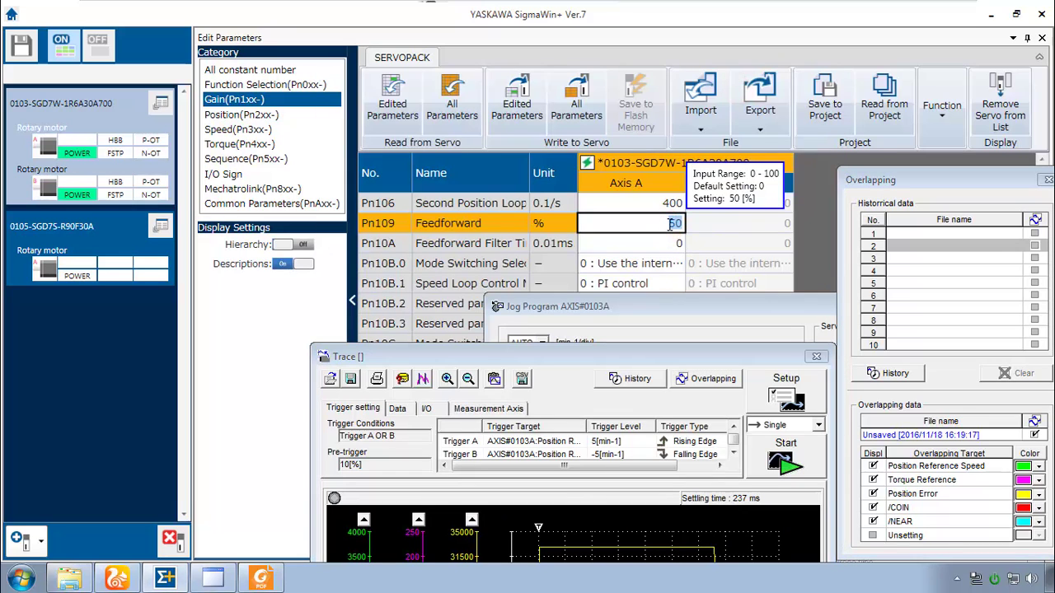
{"action": "type", "text": "75"}
{"action": "key", "text": "Return"}
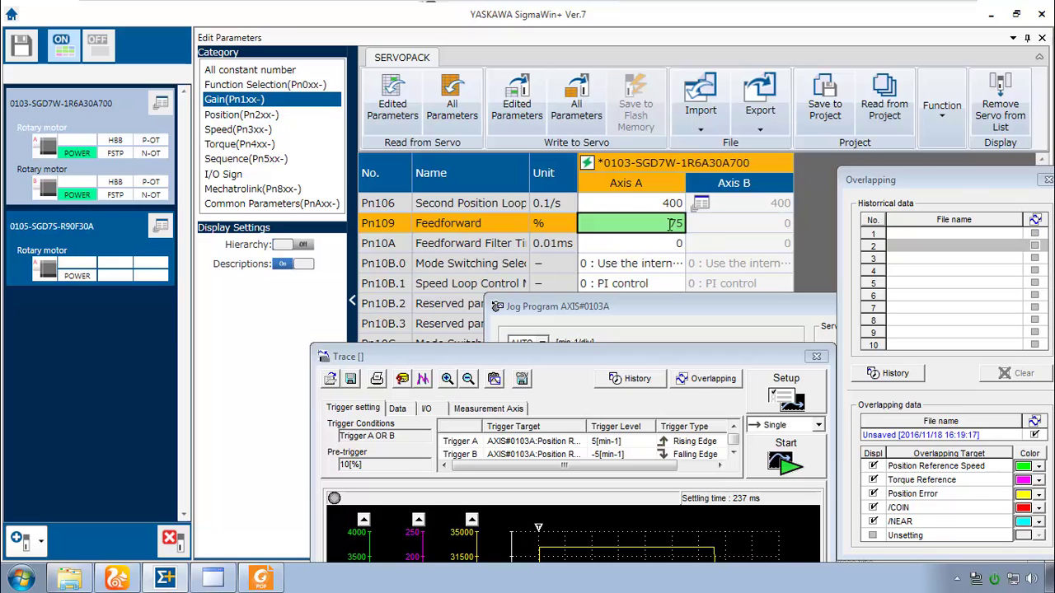
{"action": "left_click", "coordinate": [508, 111]}
- Capture a new trace at 75% feedforward, showing 209 ms settling time
{"action": "left_click", "coordinate": [594, 356]}
{"action": "mouse_move", "coordinate": [594, 356]}
{"action": "left_mouse_down"}
{"action": "mouse_move", "coordinate": [565, 129]}
{"action": "mouse_move", "coordinate": [581, 194]}
{"action": "left_mouse_up"}
{"action": "left_click", "coordinate": [761, 303]}
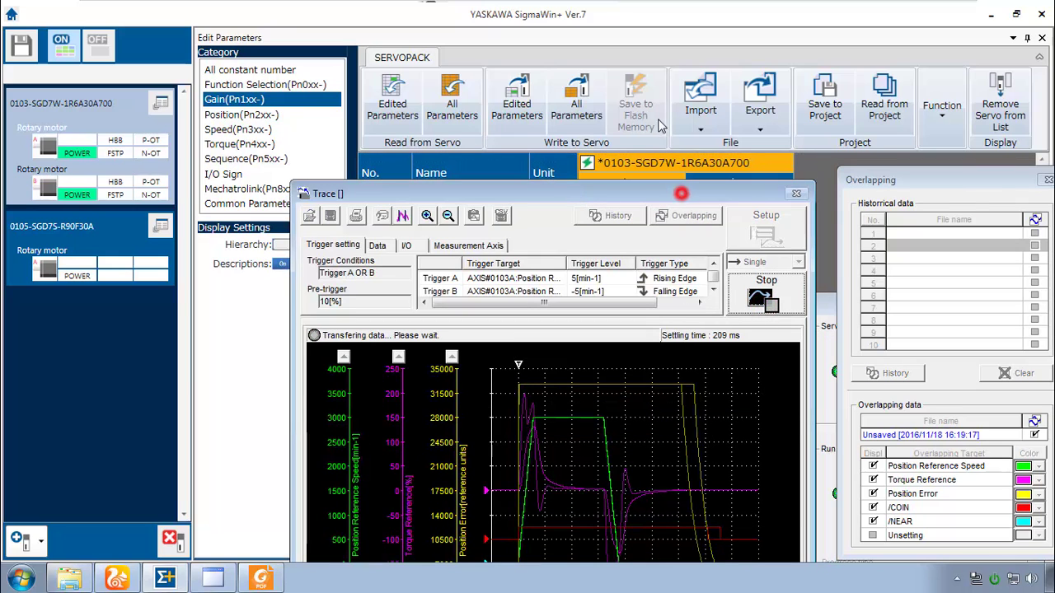
{"action": "double_click", "coordinate": [676, 193]}
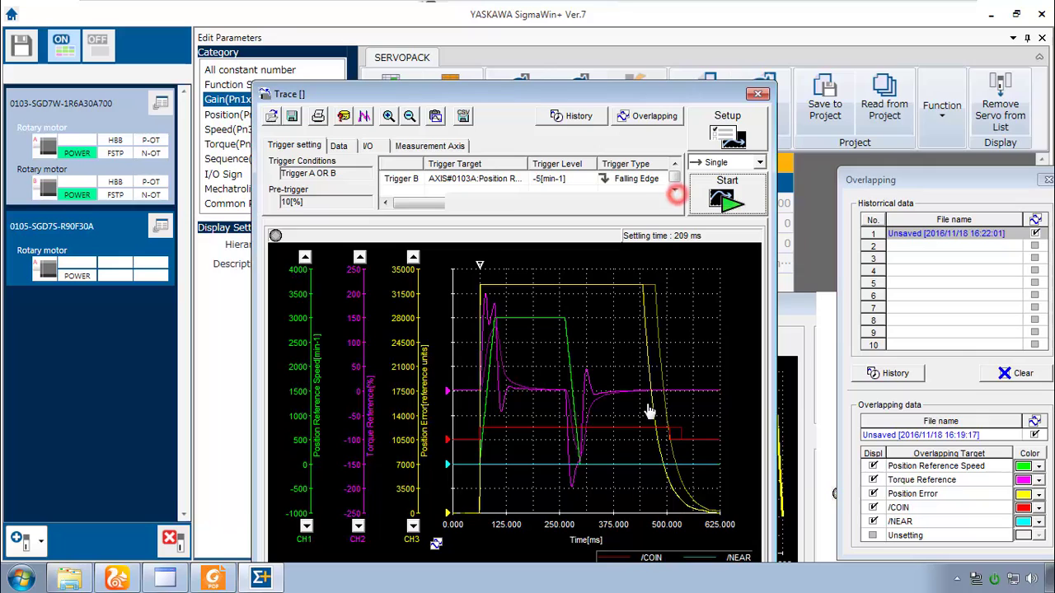
- Set Axis A Feedforward (Pn109) to 100% and write it to the servo
{"action": "left_click", "coordinate": [569, 92]}
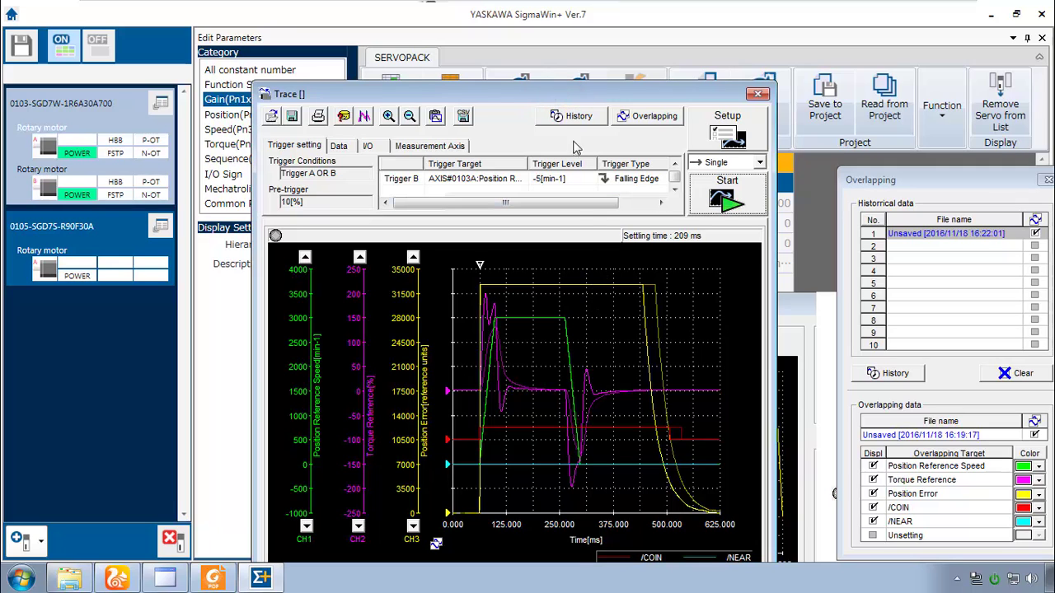
{"action": "left_click_drag", "start_coordinate": [571, 98], "coordinate": [589, 379]}
{"action": "left_click", "coordinate": [665, 224]}
{"action": "type", "text": "100"}
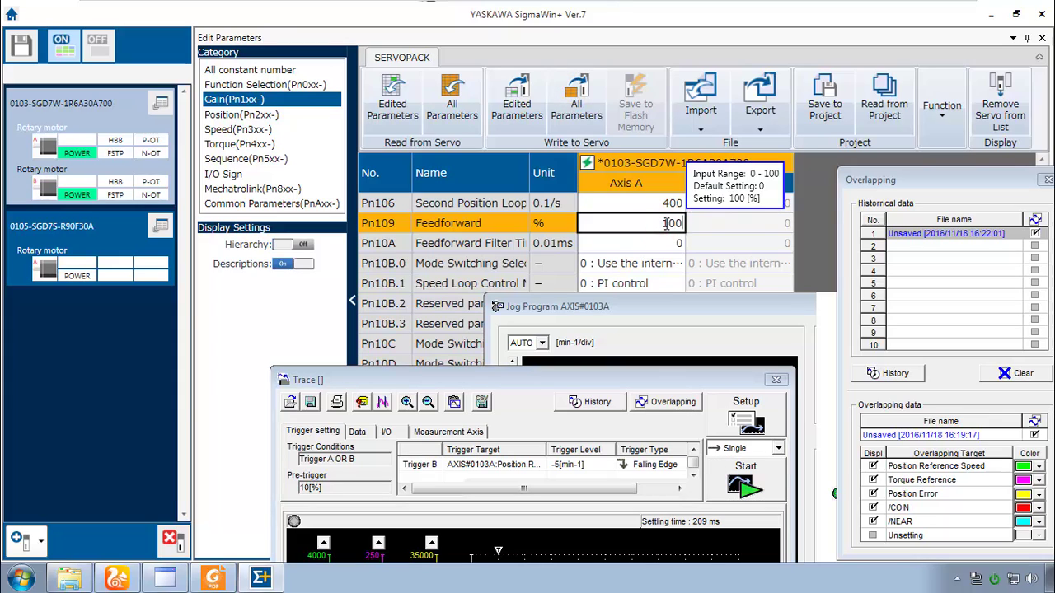
{"action": "key", "text": "Return"}
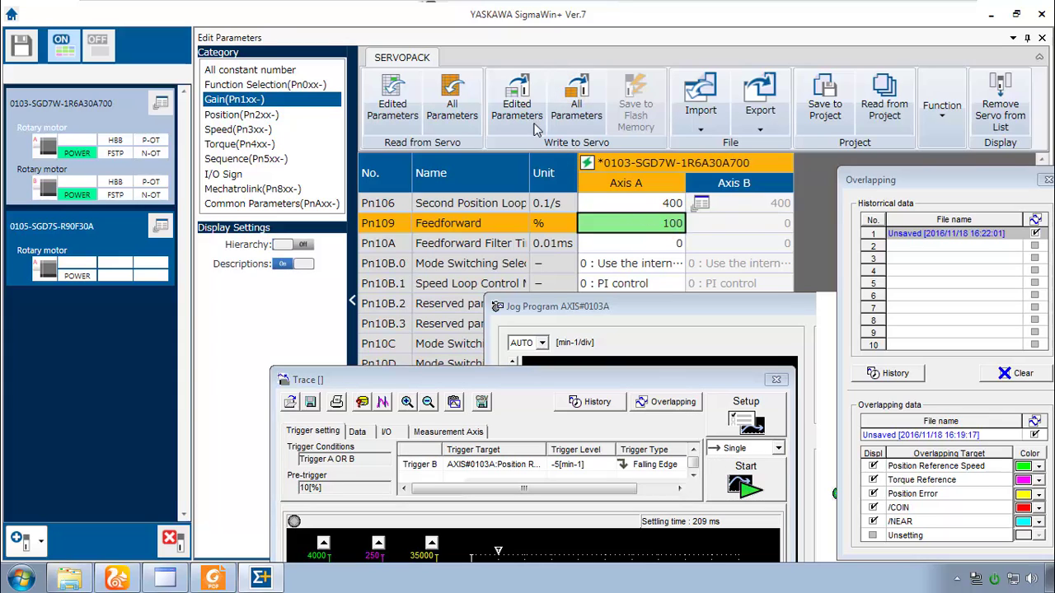
{"action": "left_click", "coordinate": [518, 103]}
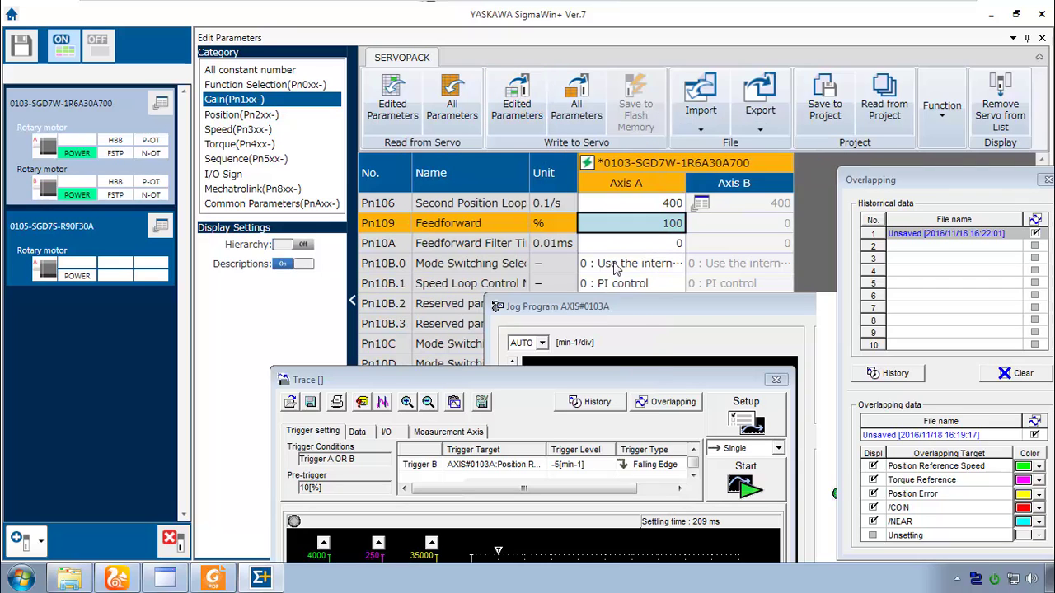
- Capture a trace at 100% feedforward without saving, hiding the earlier overlay
{"action": "left_click", "coordinate": [746, 485]}
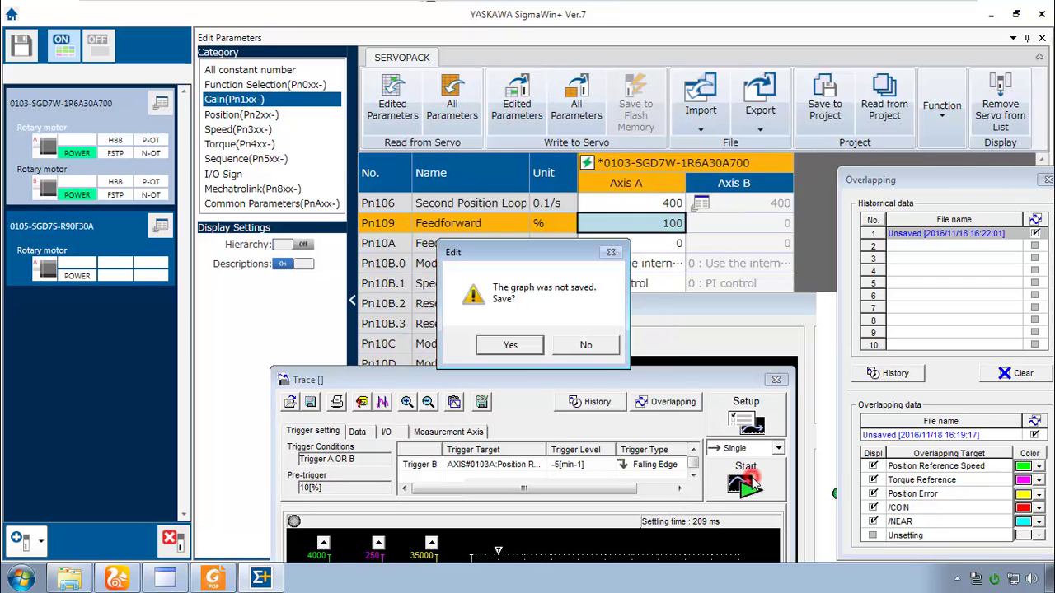
{"action": "left_click", "coordinate": [591, 345]}
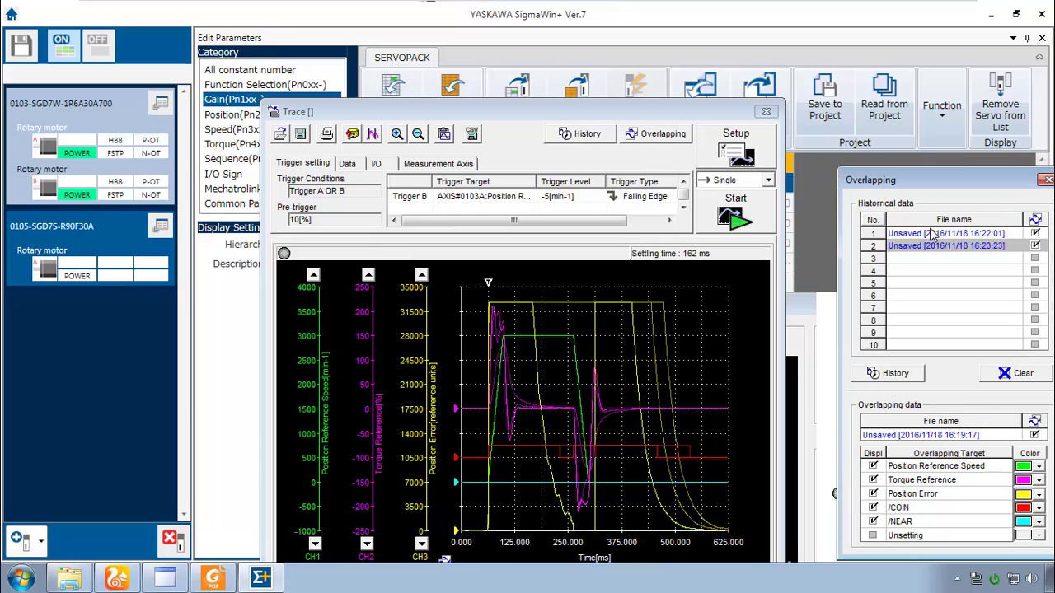
{"action": "left_click", "coordinate": [1036, 237]}
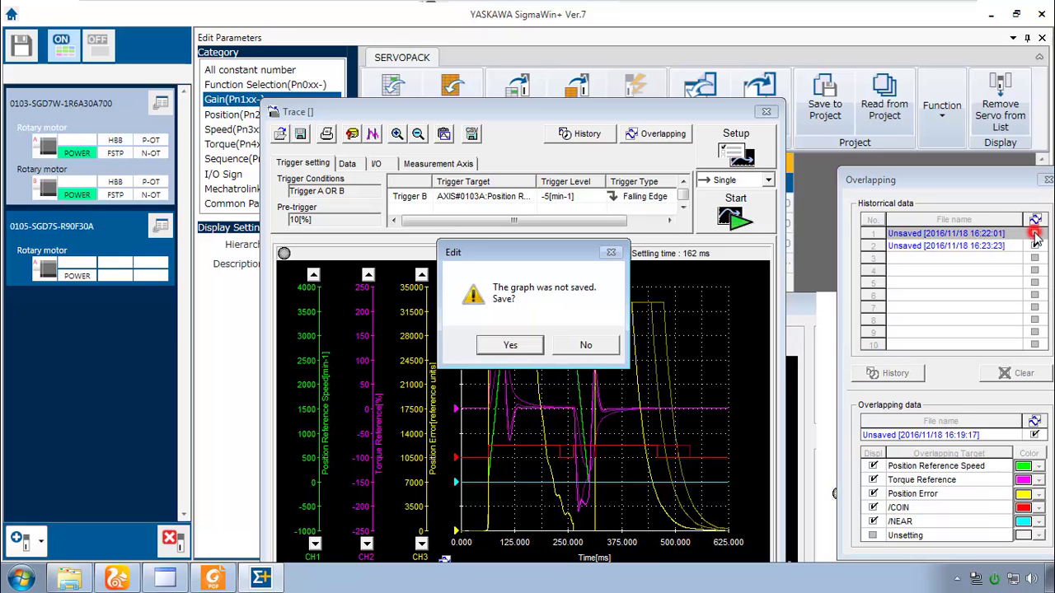
{"action": "left_click", "coordinate": [605, 350]}
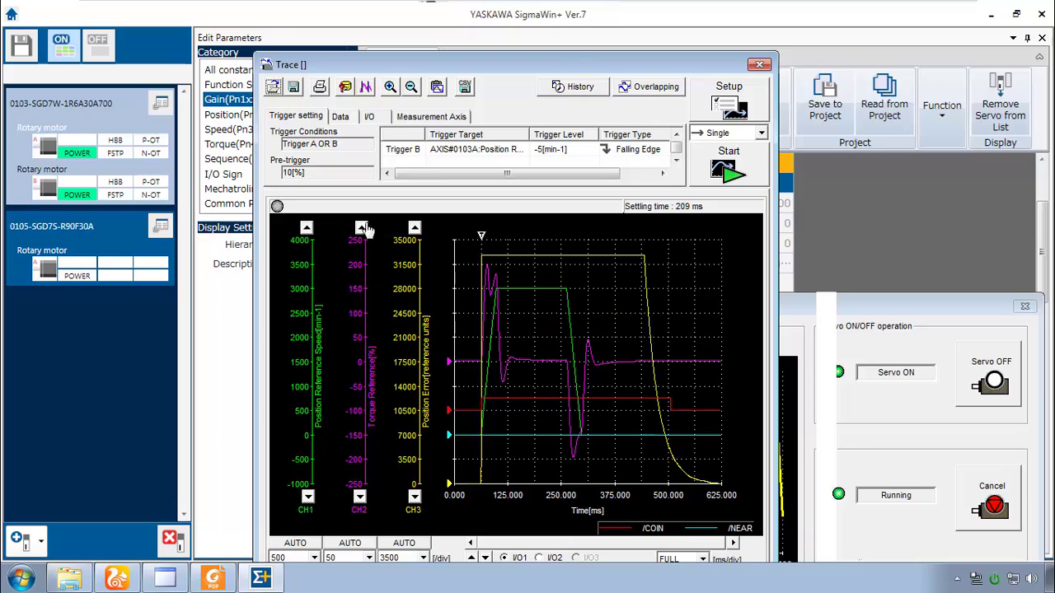
- Raise the tuning-less response level for axis 0103A from 4 through 5 and 6 to 7
{"action": "left_click", "coordinate": [163, 103]}
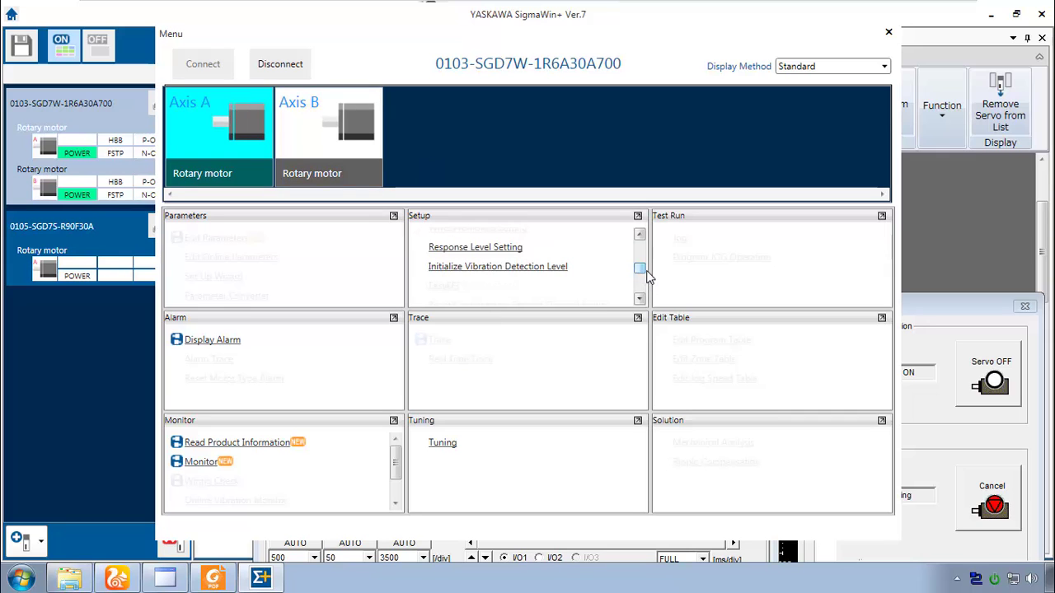
{"action": "left_click", "coordinate": [458, 251]}
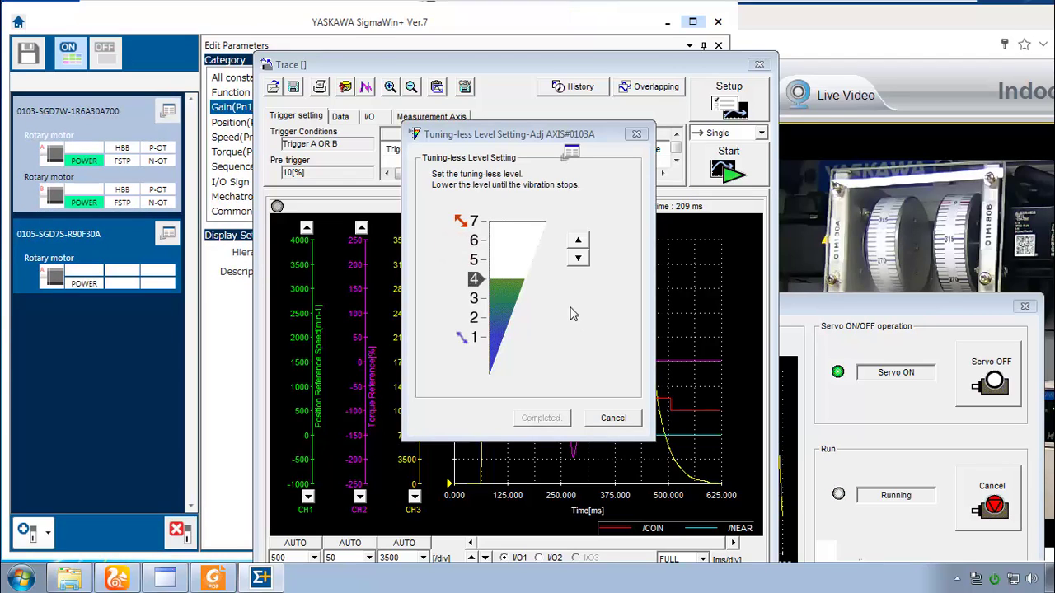
{"action": "left_click", "coordinate": [579, 242]}
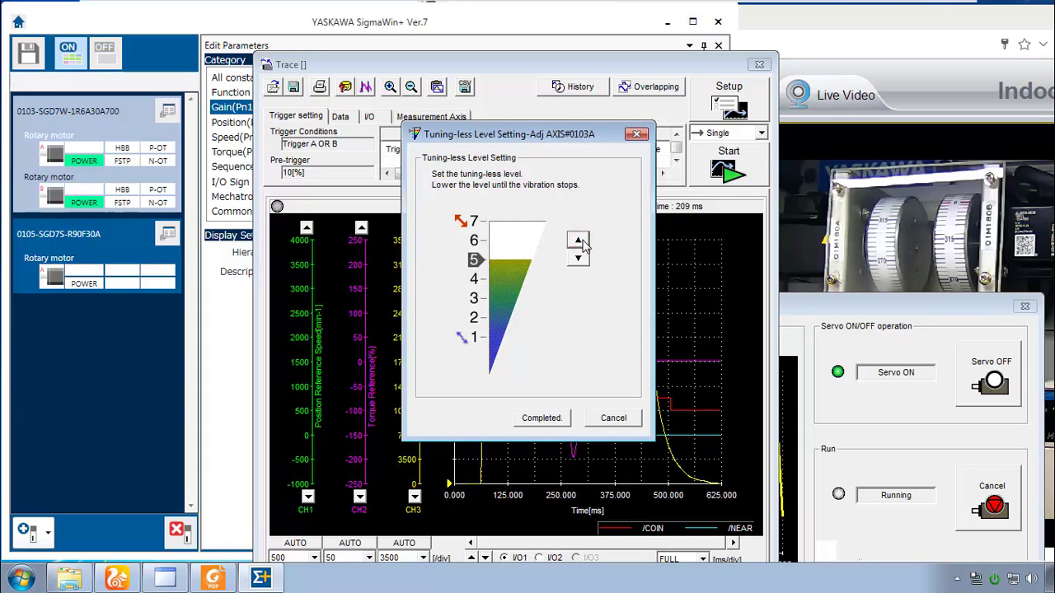
{"action": "left_click", "coordinate": [578, 241]}
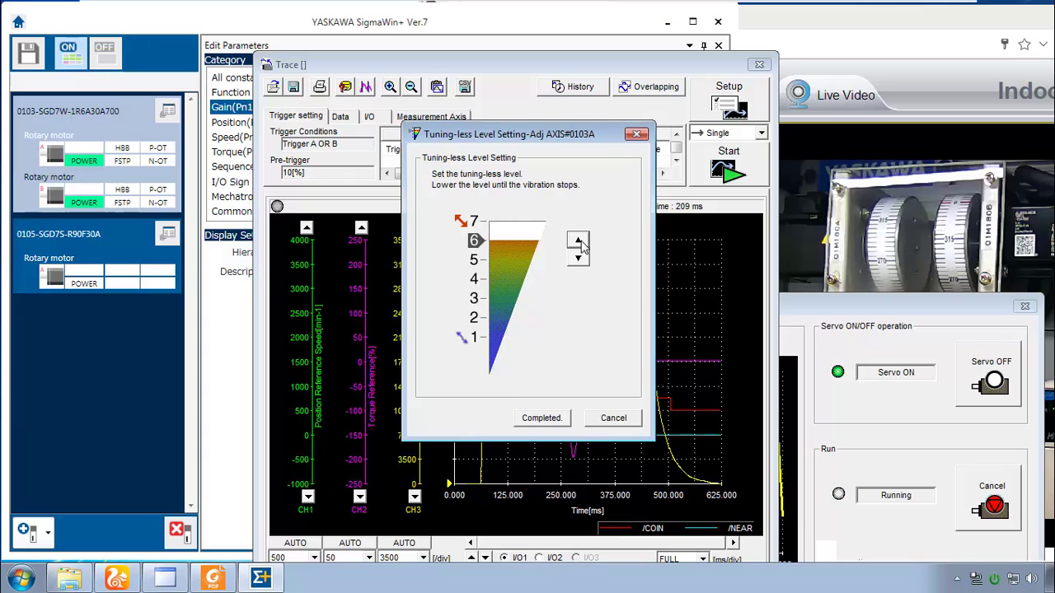
{"action": "left_click", "coordinate": [579, 241]}
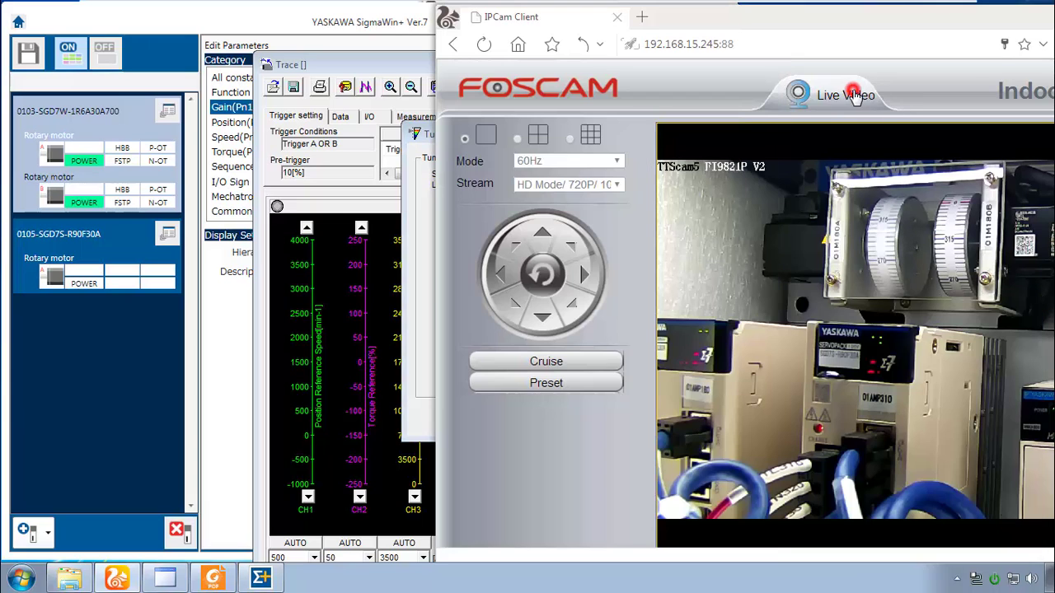
{"action": "left_click", "coordinate": [793, 145]}
{"action": "scroll", "coordinate": [874, 530], "scroll_direction": "down", "scroll_amount": 1}
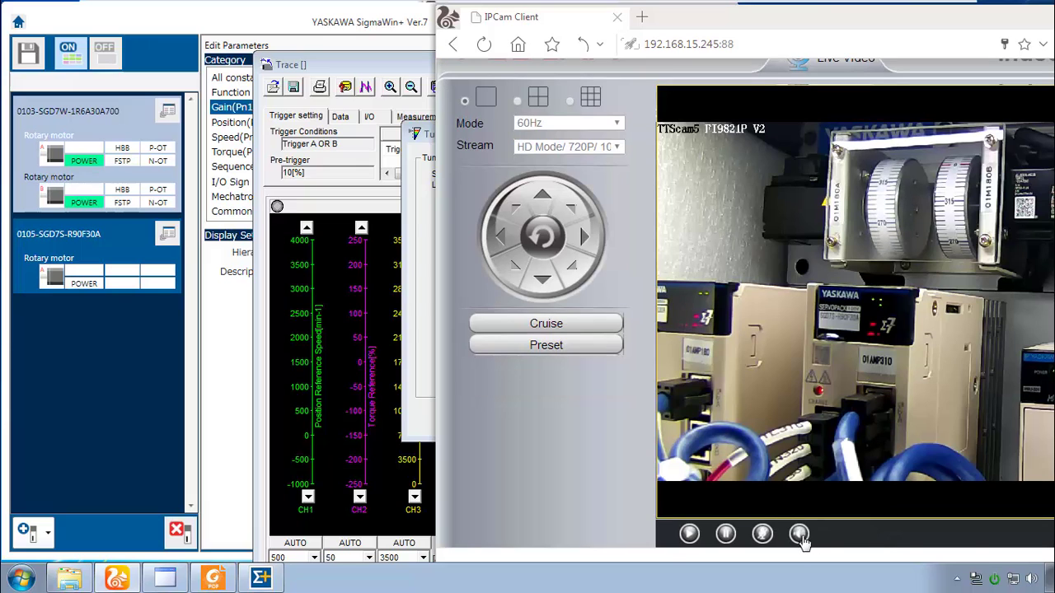
{"action": "left_click", "coordinate": [425, 288]}
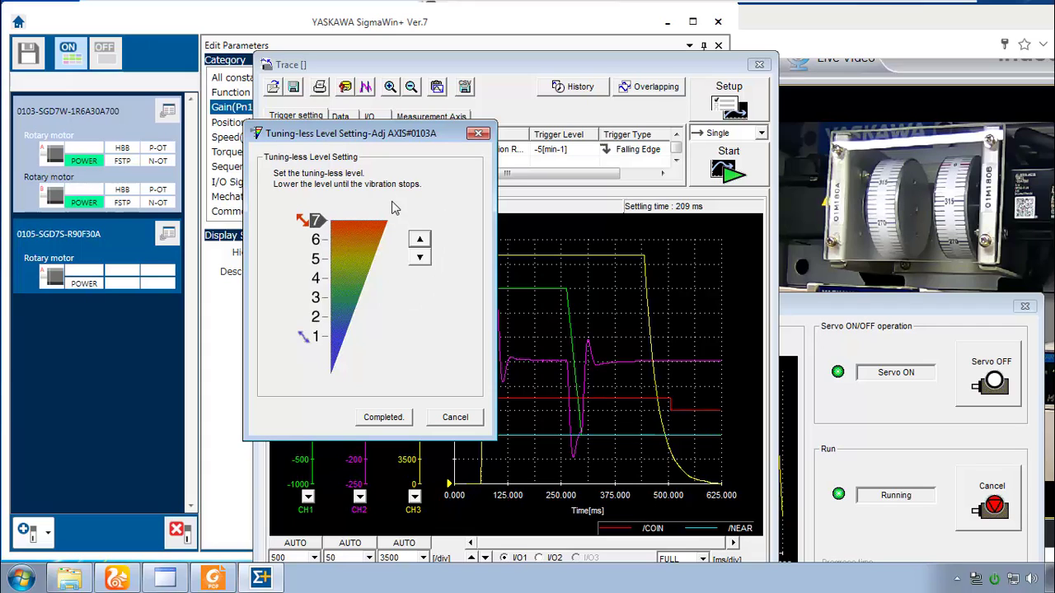
- Complete the level 7 setting, run the jog, and capture a trace showing 90 ms settling
{"action": "left_click", "coordinate": [394, 419]}
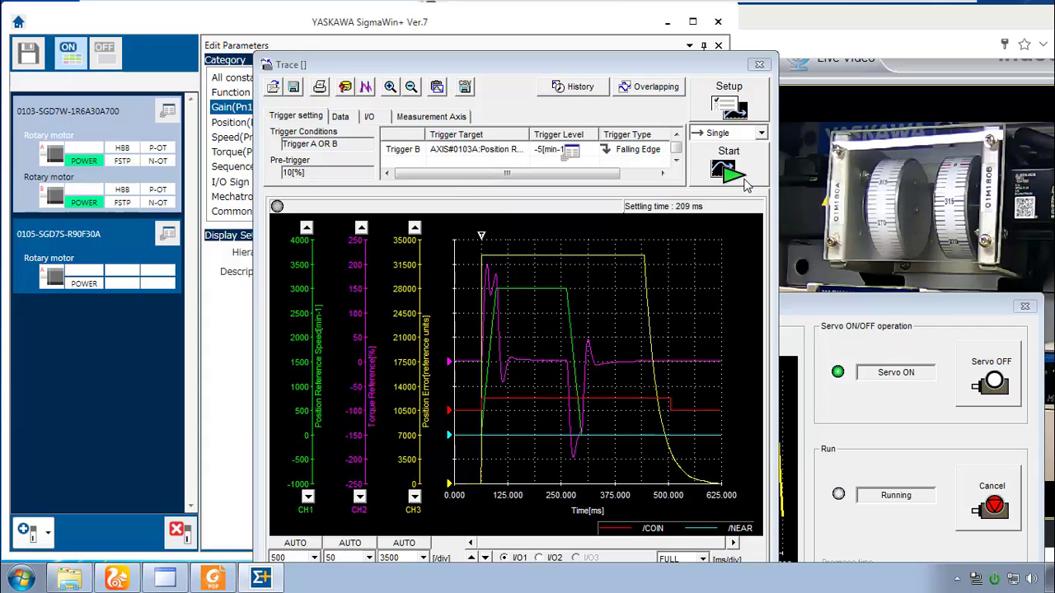
{"action": "left_click", "coordinate": [744, 184]}
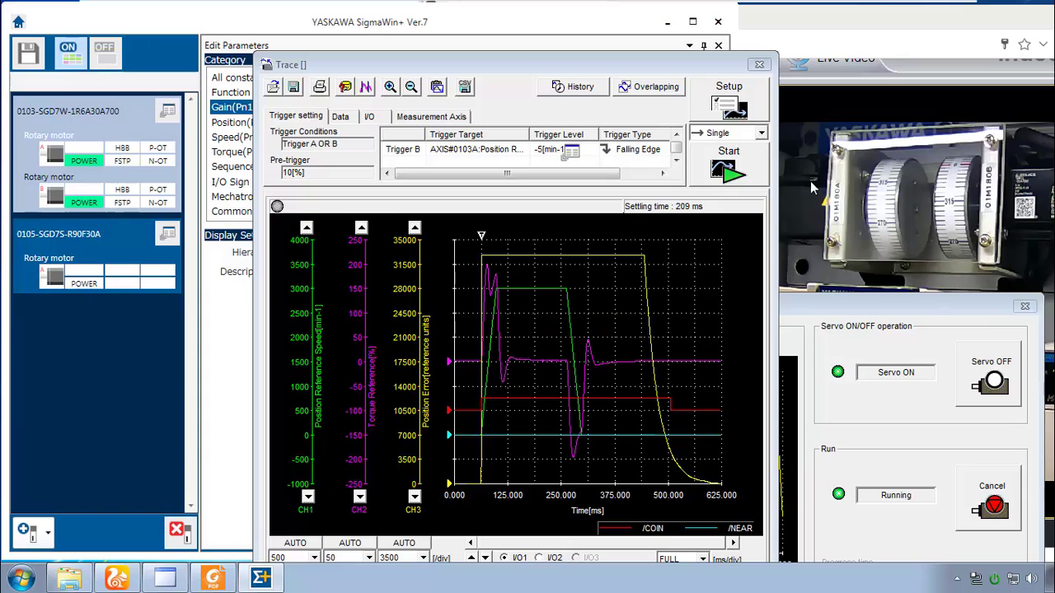
{"action": "left_click", "coordinate": [723, 186]}
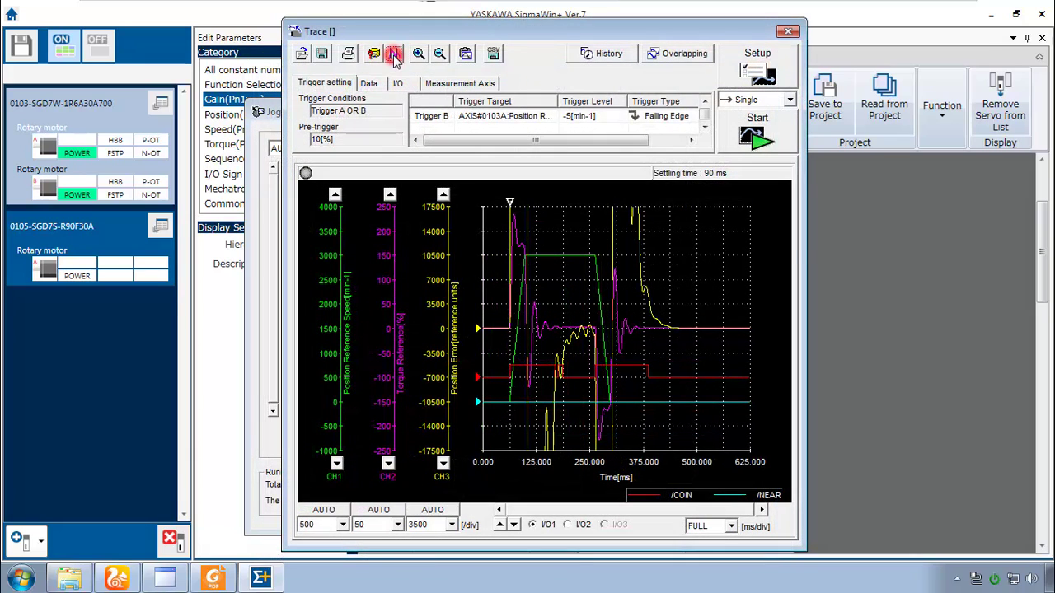
- Bracket the settling period with cursor lines A and B, reading a 90.32 ms interval
{"action": "left_click", "coordinate": [395, 54]}
{"action": "left_click", "coordinate": [663, 82]}
{"action": "left_click_drag", "start_coordinate": [787, 87], "coordinate": [794, 80]}
{"action": "left_click_drag", "start_coordinate": [504, 233], "coordinate": [607, 237]}
{"action": "left_click_drag", "start_coordinate": [716, 275], "coordinate": [647, 284]}
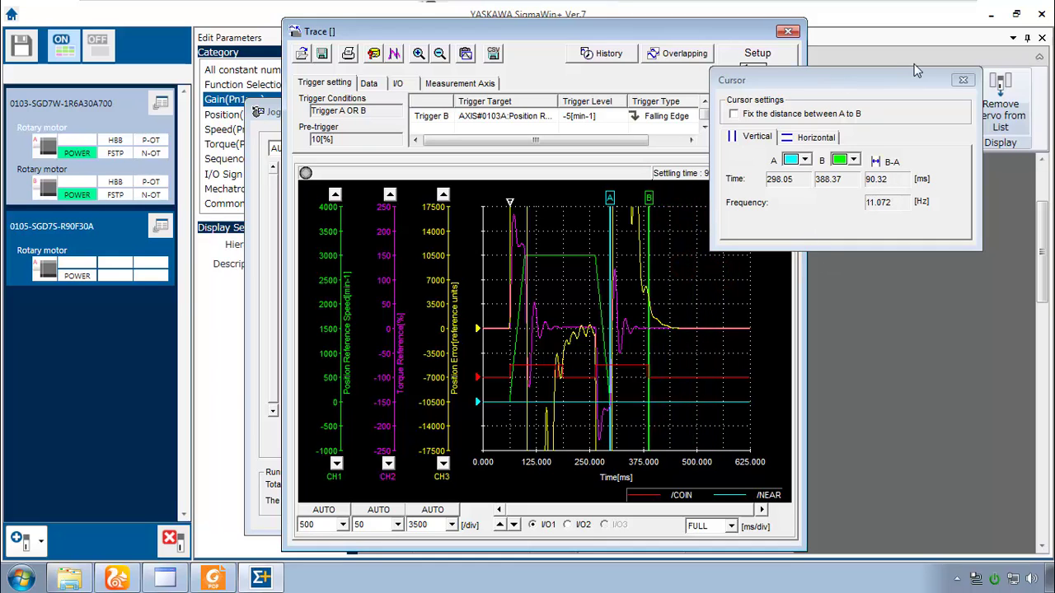
{"action": "left_click", "coordinate": [962, 80]}
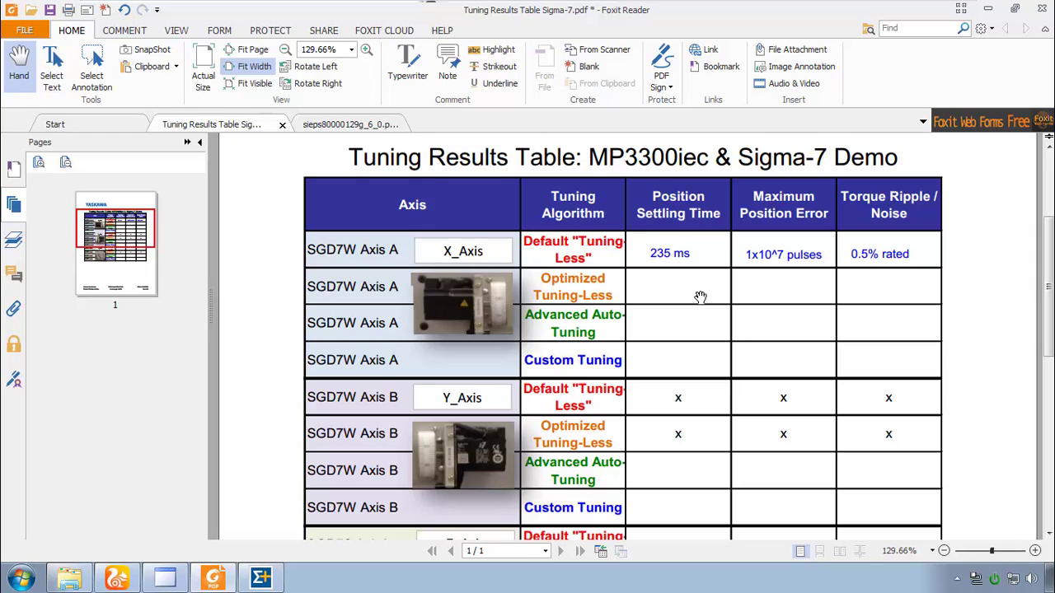
- Type '90 ms' into the Optimized Tuning-Less Axis A Position Settling Time cell
{"action": "left_click", "coordinate": [401, 55]}
{"action": "left_click", "coordinate": [657, 286]}
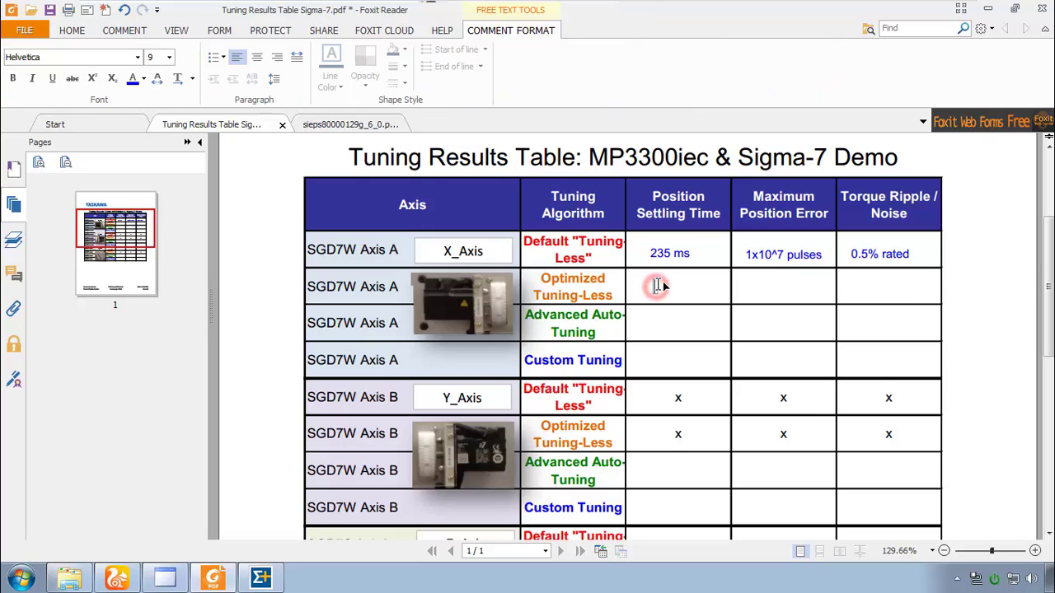
{"action": "type", "text": "90 ms"}
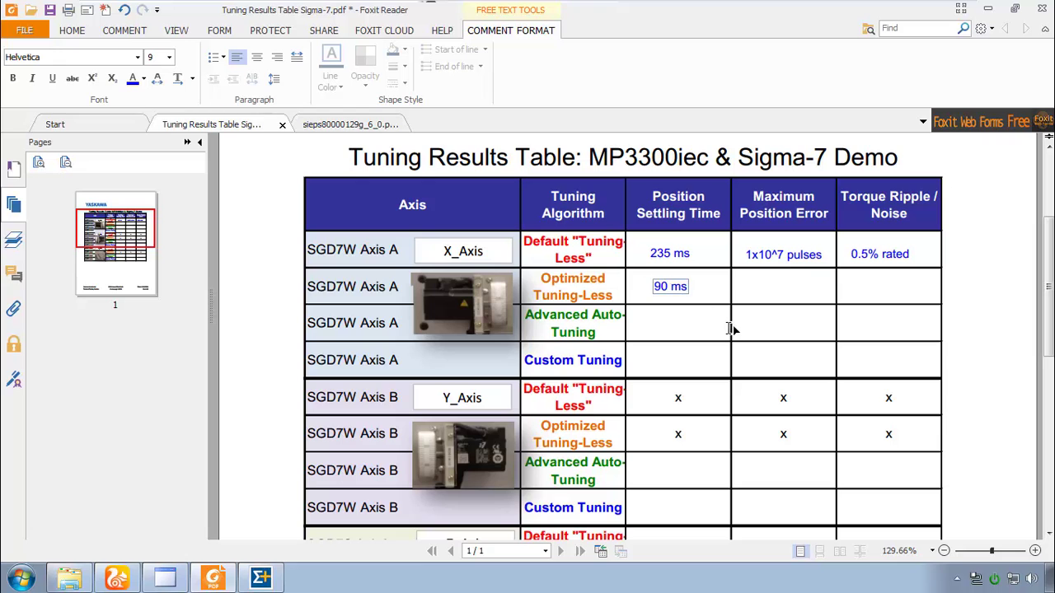
{"action": "key", "text": "alt+Tab"}
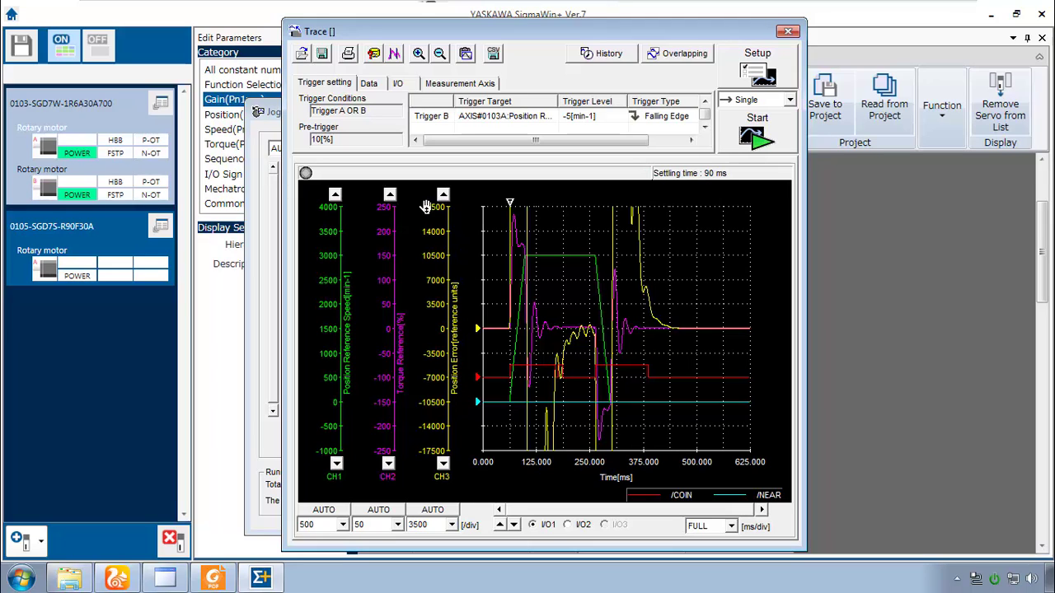
- Enable high-precision tracing with 875 µs sampling, then capture a new trace of the Axis A move
{"action": "left_click", "coordinate": [758, 68]}
{"action": "left_click", "coordinate": [604, 346]}
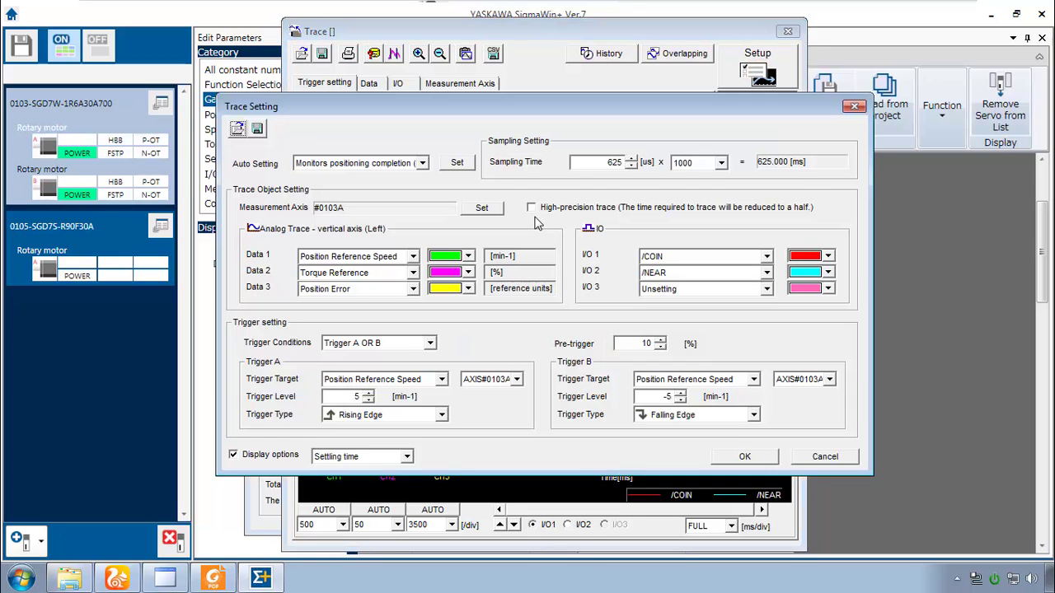
{"action": "left_click", "coordinate": [531, 207]}
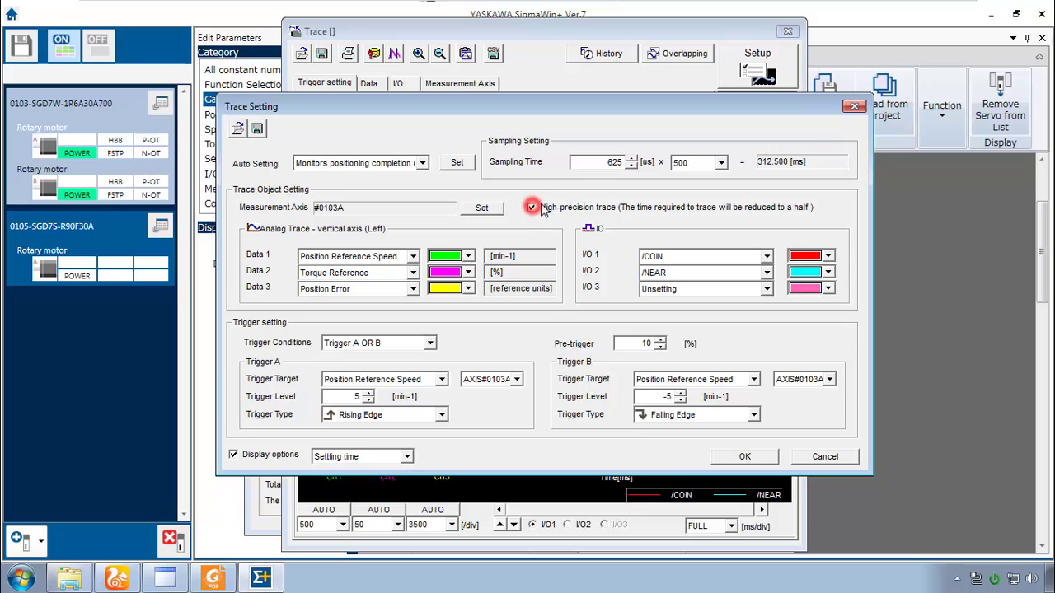
{"action": "double_click", "coordinate": [632, 159]}
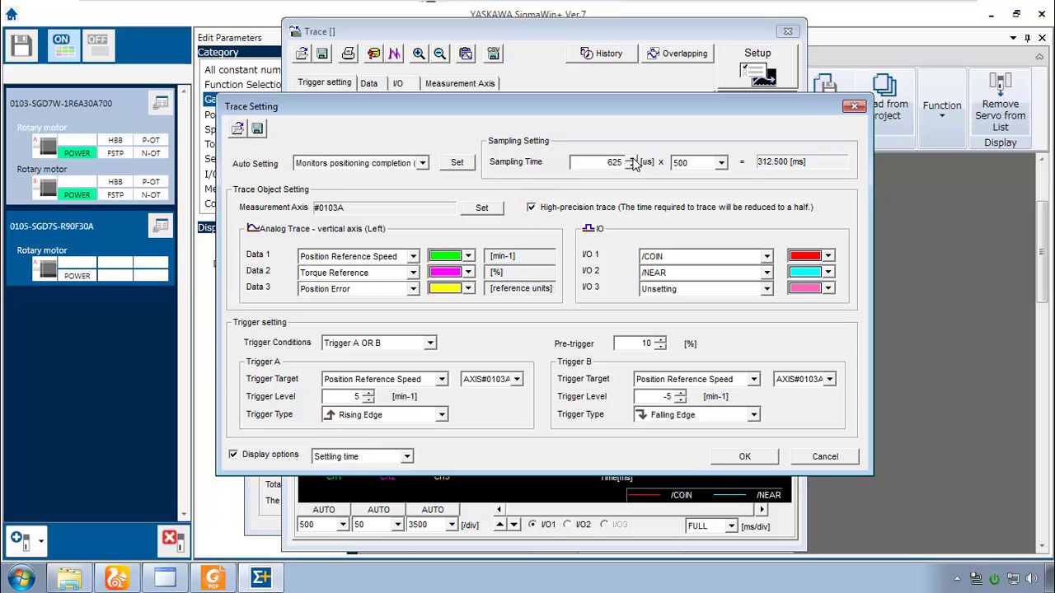
{"action": "left_click", "coordinate": [747, 459]}
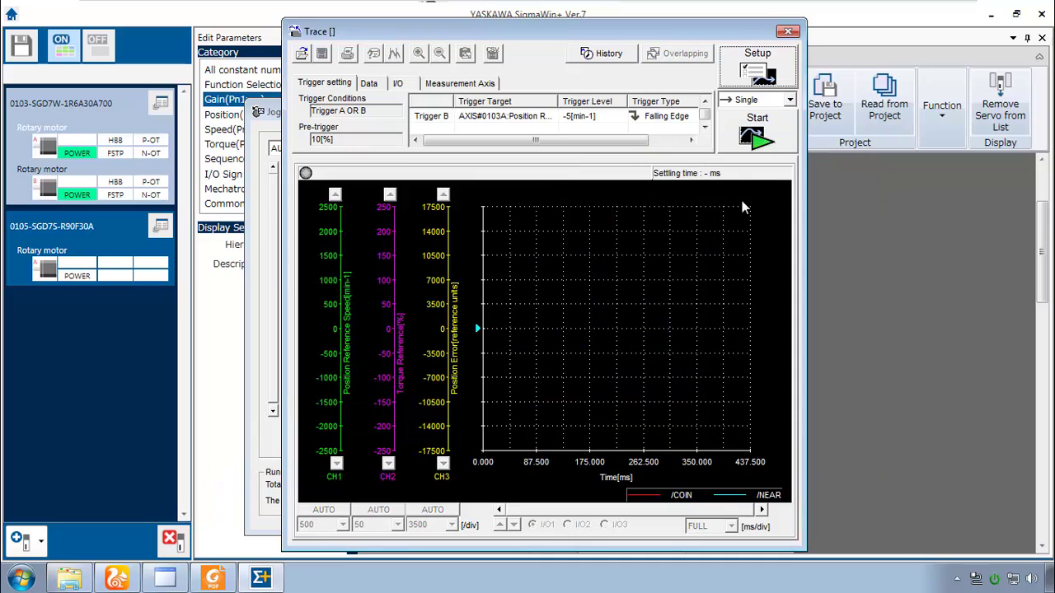
{"action": "left_click", "coordinate": [756, 138]}
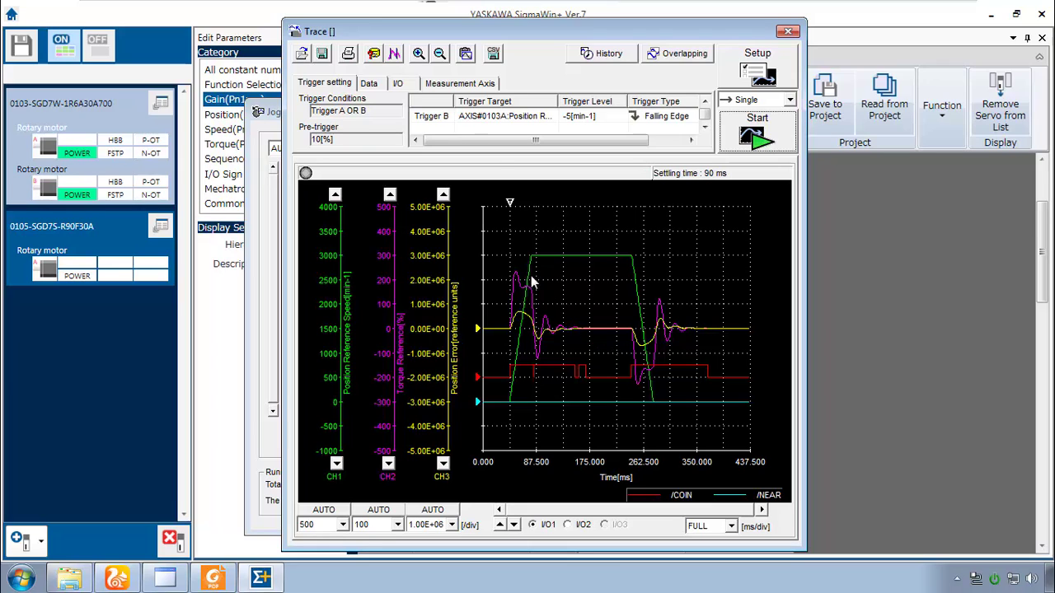
- Zoom into the settling waveforms and set horizontal cursors A and B at the position-error peak and zero
{"action": "left_click", "coordinate": [419, 53]}
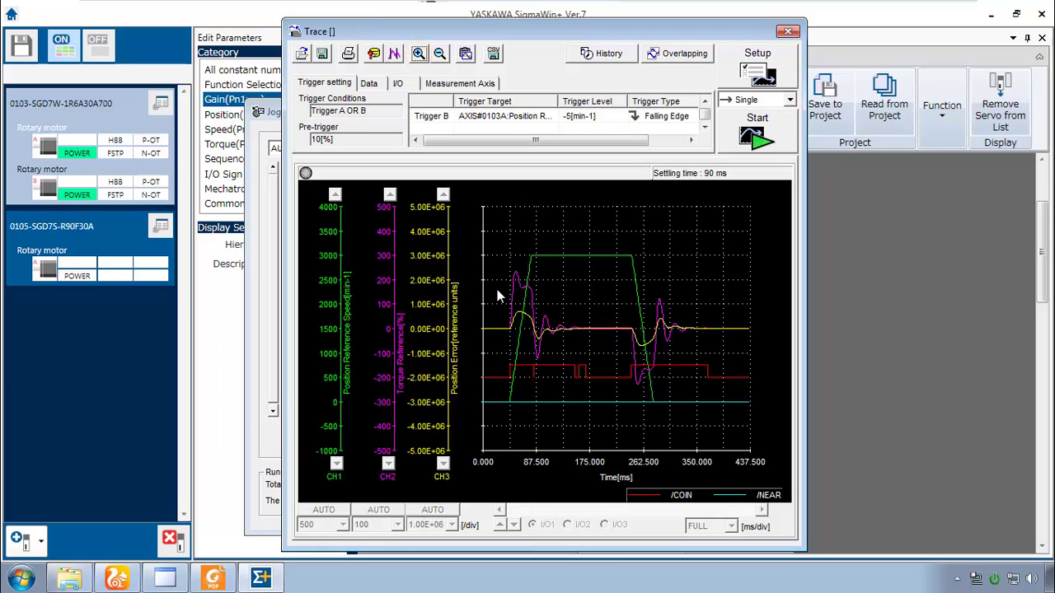
{"action": "left_click_drag", "start_coordinate": [494, 283], "coordinate": [709, 364]}
{"action": "left_click", "coordinate": [394, 52]}
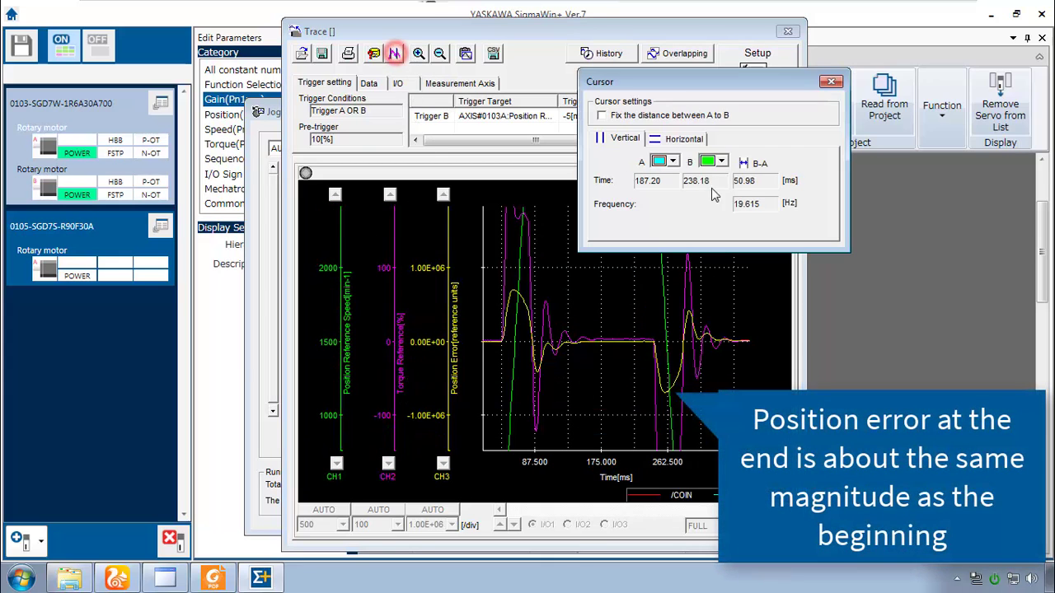
{"action": "left_click", "coordinate": [669, 137]}
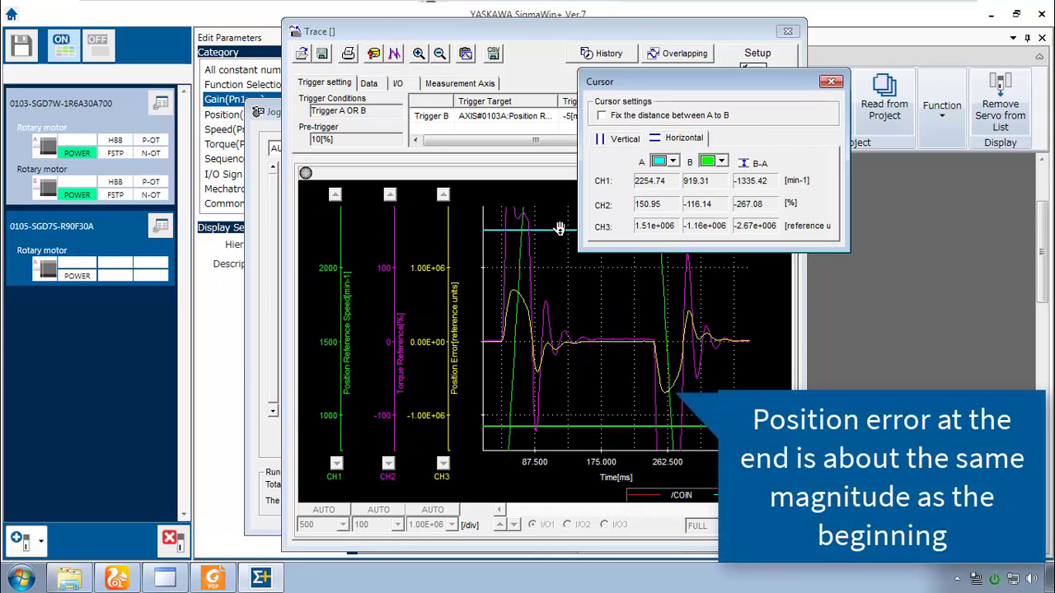
{"action": "left_click_drag", "start_coordinate": [559, 228], "coordinate": [573, 292]}
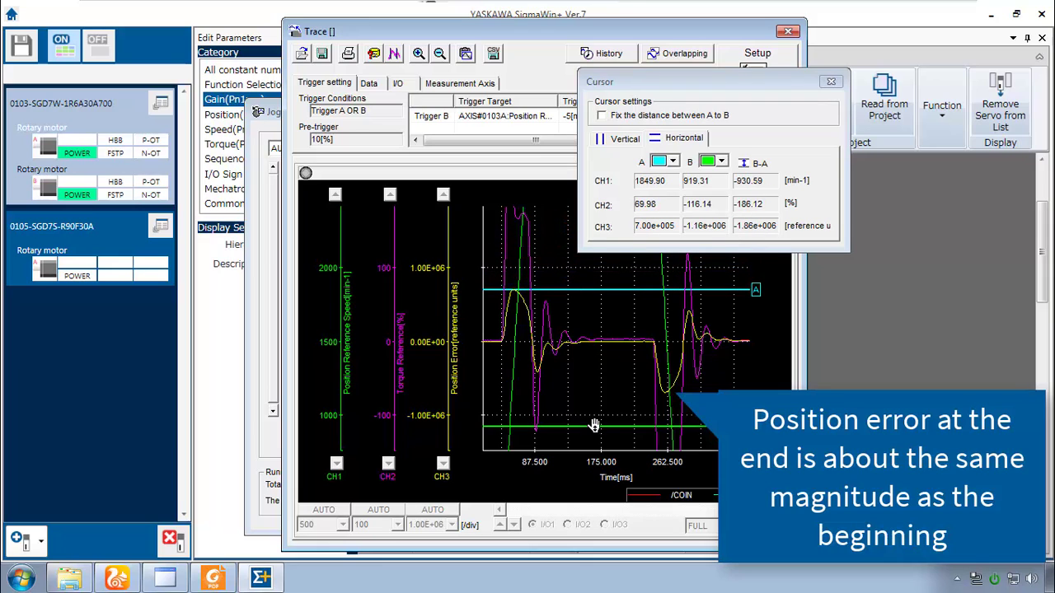
{"action": "left_click_drag", "start_coordinate": [599, 427], "coordinate": [615, 343]}
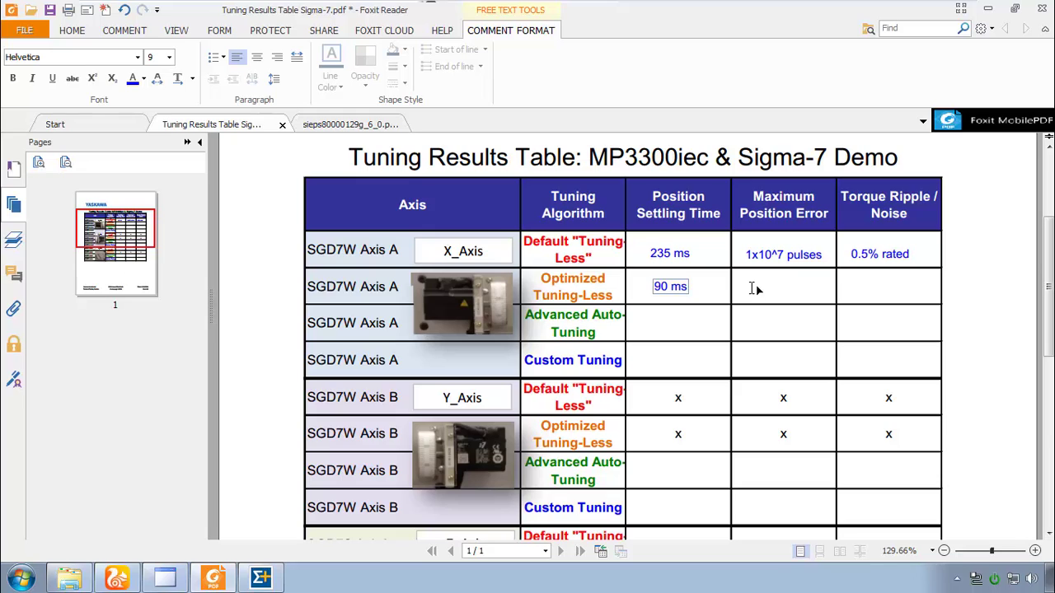
- Enter '7x10^5 pulses' in the Optimized Tuning-Less Axis A Maximum Position Error cell
{"action": "left_click", "coordinate": [749, 288]}
{"action": "type", "text": "7x10"}
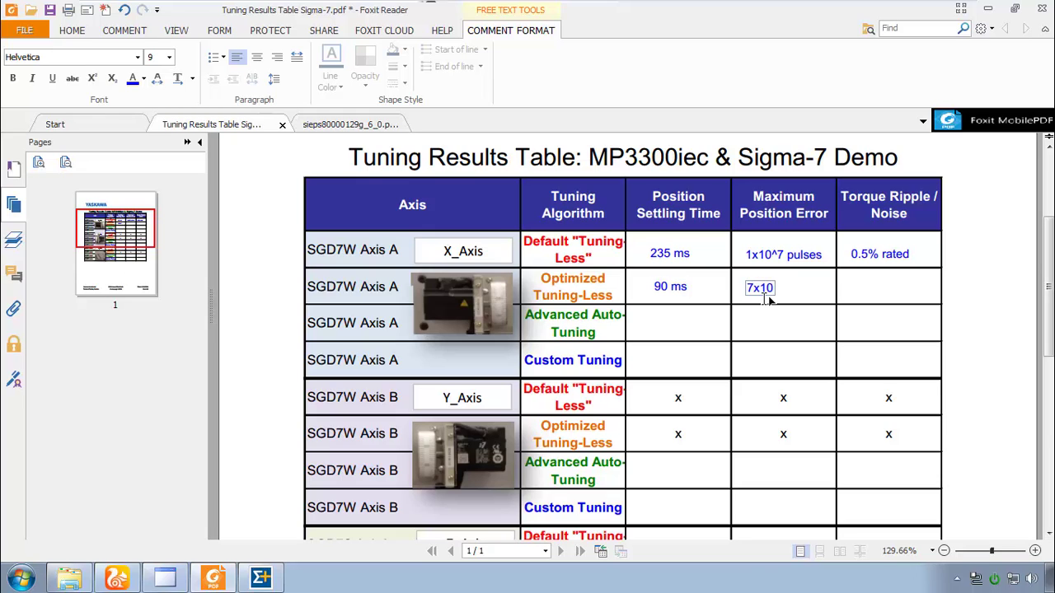
{"action": "type", "text": "^5 pulses"}
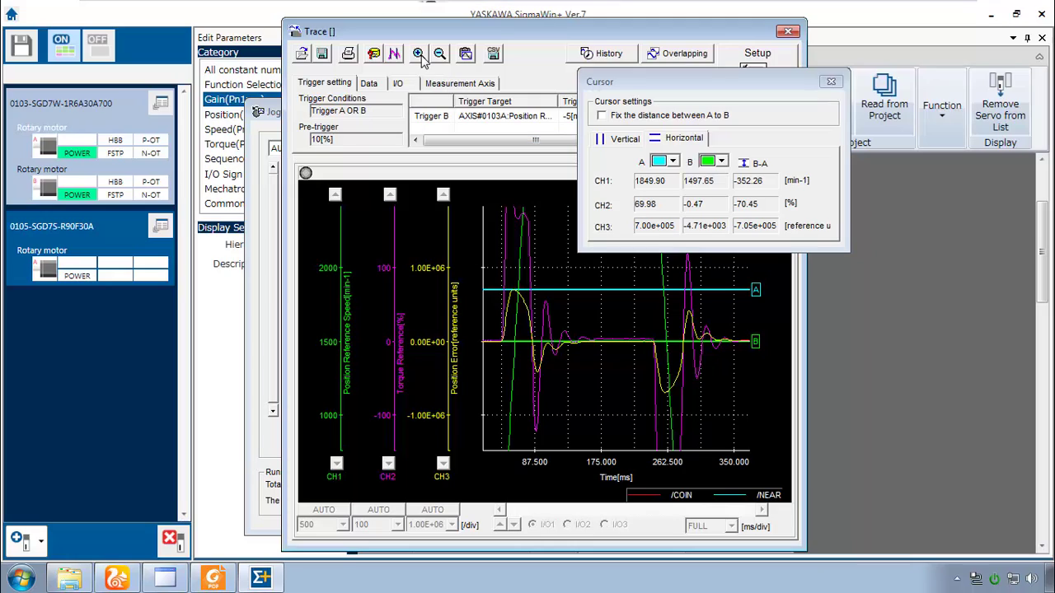
- Zoom into the constant-speed section and align cursor lines A and B on the torque ripple peaks
{"action": "left_click", "coordinate": [418, 53]}
{"action": "mouse_move", "coordinate": [568, 322]}
{"action": "left_mouse_down"}
{"action": "mouse_move", "coordinate": [657, 362]}
{"action": "mouse_move", "coordinate": [557, 314]}
{"action": "mouse_move", "coordinate": [752, 356]}
{"action": "left_mouse_up"}
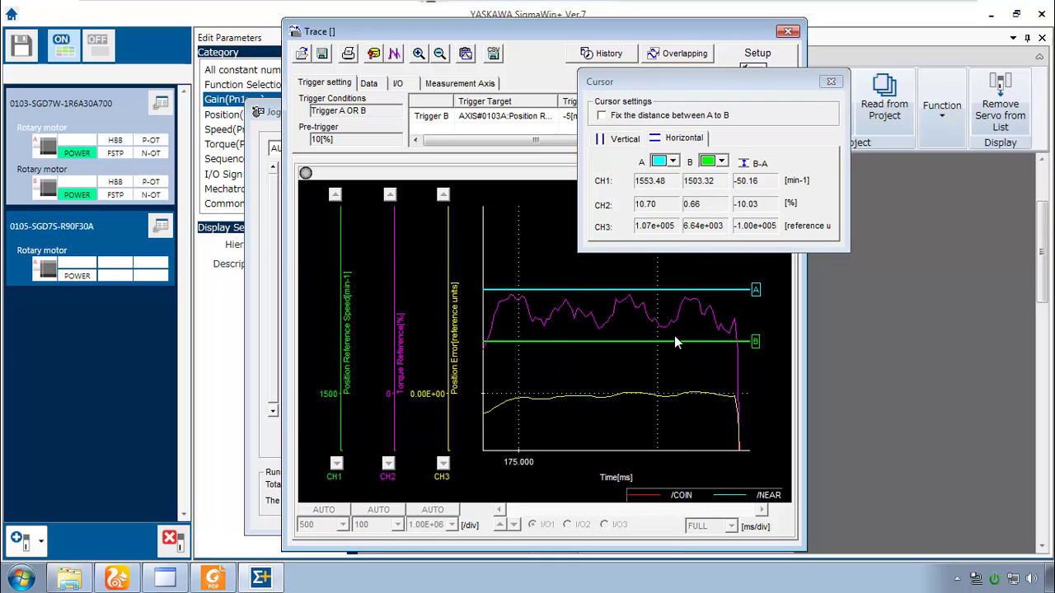
{"action": "left_click_drag", "start_coordinate": [676, 341], "coordinate": [679, 328]}
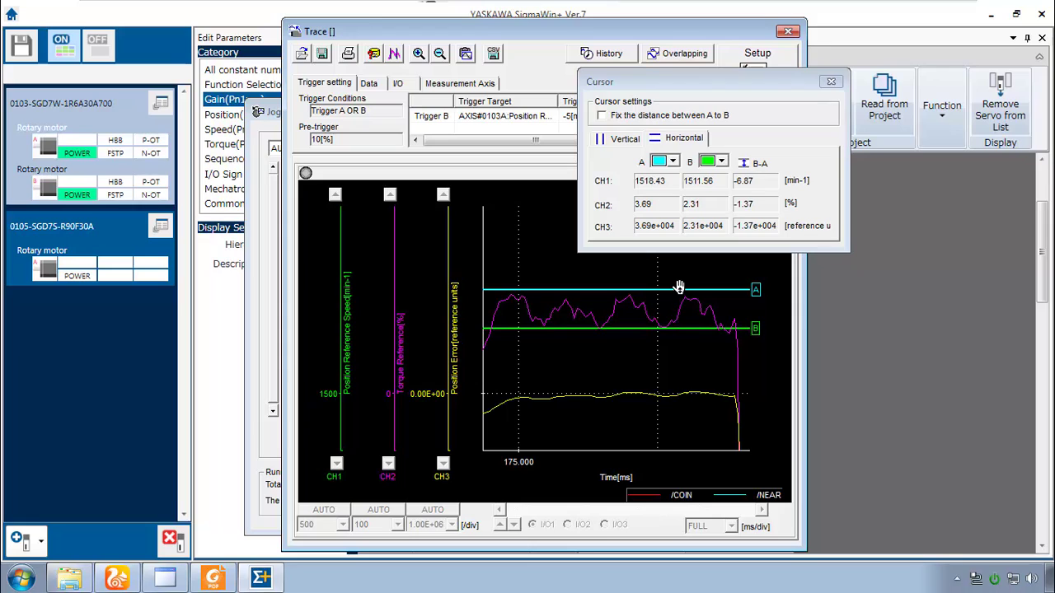
{"action": "left_click_drag", "start_coordinate": [681, 288], "coordinate": [679, 296]}
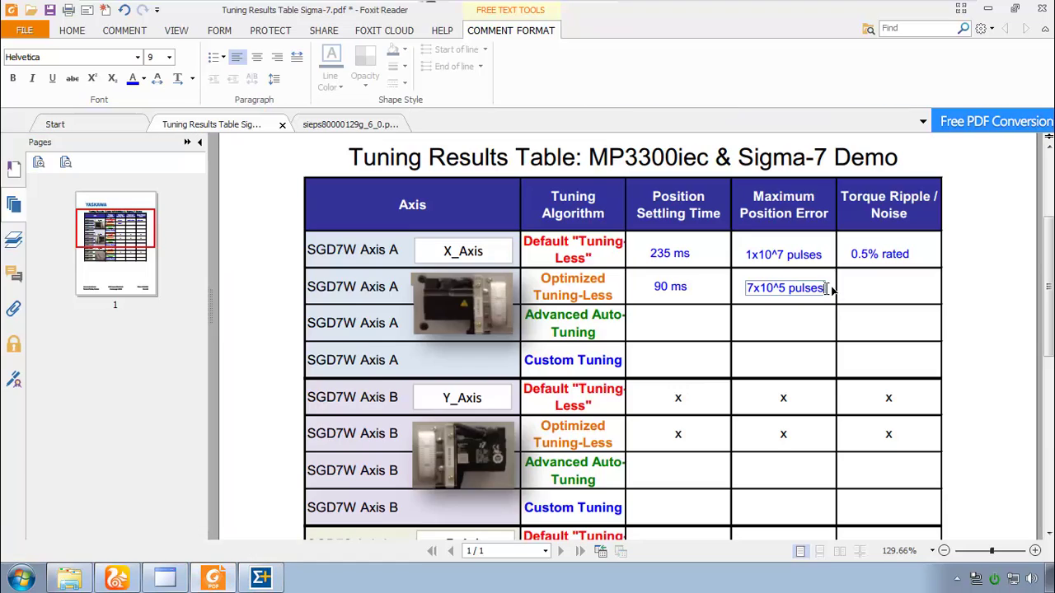
- Enter '1.2% rated' in the Axis A Torque Ripple / Noise cell, then return to SigmaWin+
{"action": "left_click", "coordinate": [850, 287]}
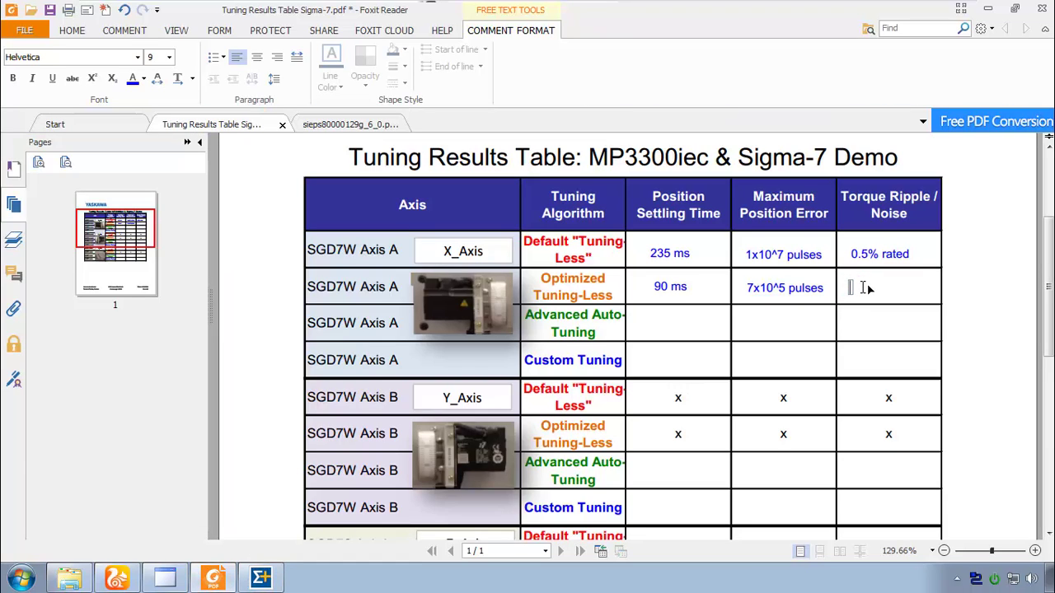
{"action": "type", "text": "1.2% rated"}
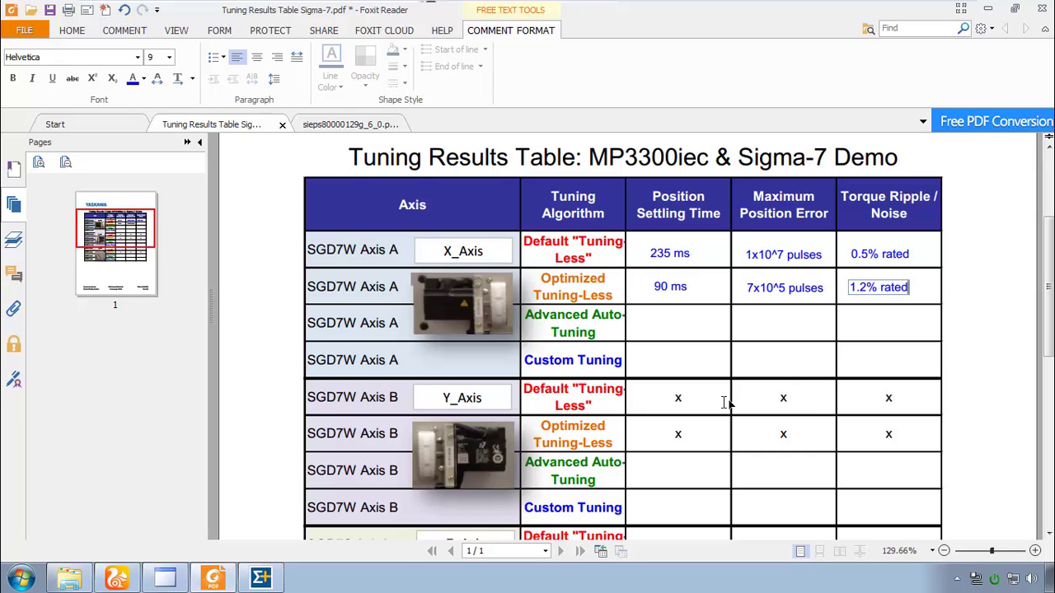
{"action": "left_click", "coordinate": [261, 578]}
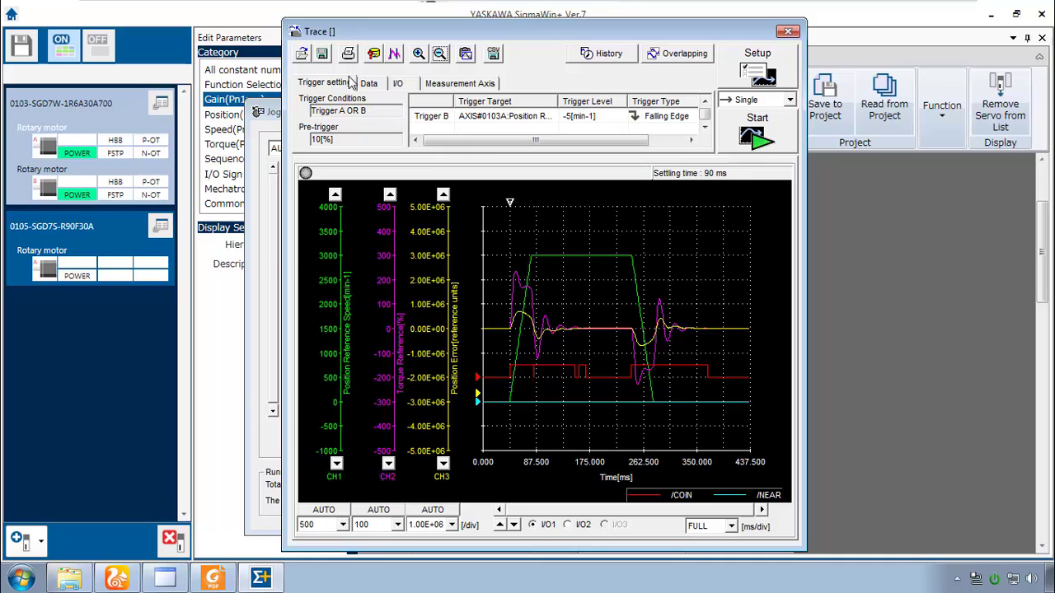
- Save the trace into a new MyFiles folder inside Class Materials TRM010-Sigma7-Tuning
{"action": "left_click", "coordinate": [322, 53]}
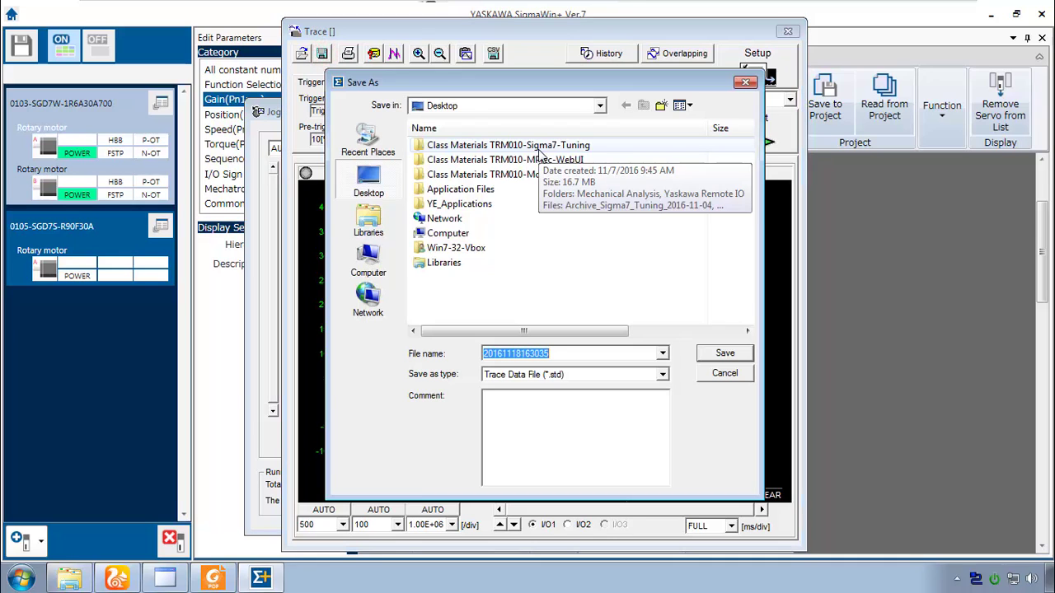
{"action": "double_click", "coordinate": [538, 148]}
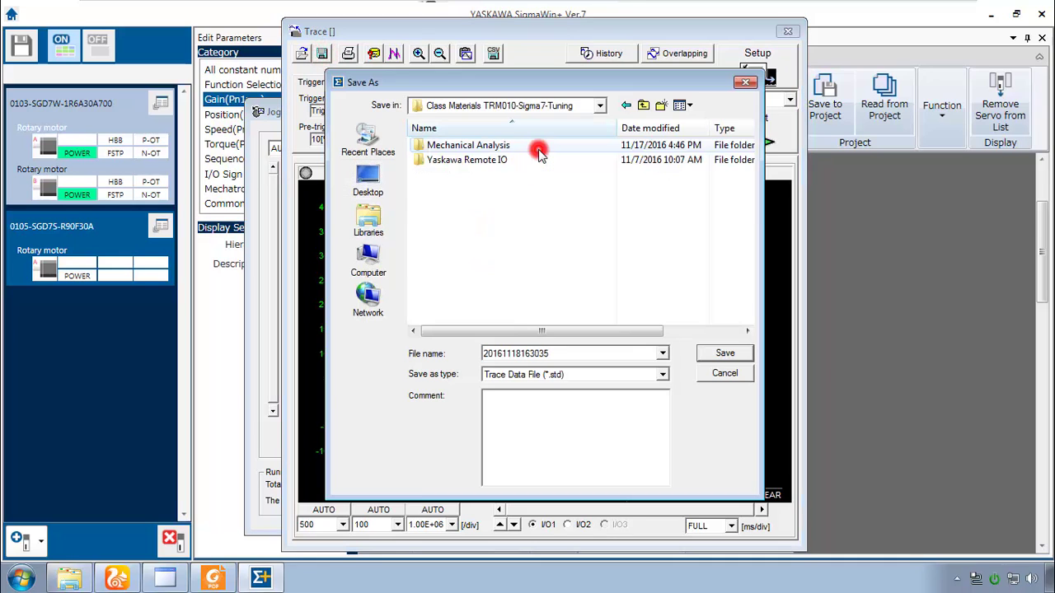
{"action": "left_click", "coordinate": [662, 107]}
{"action": "type", "text": "MyF"}
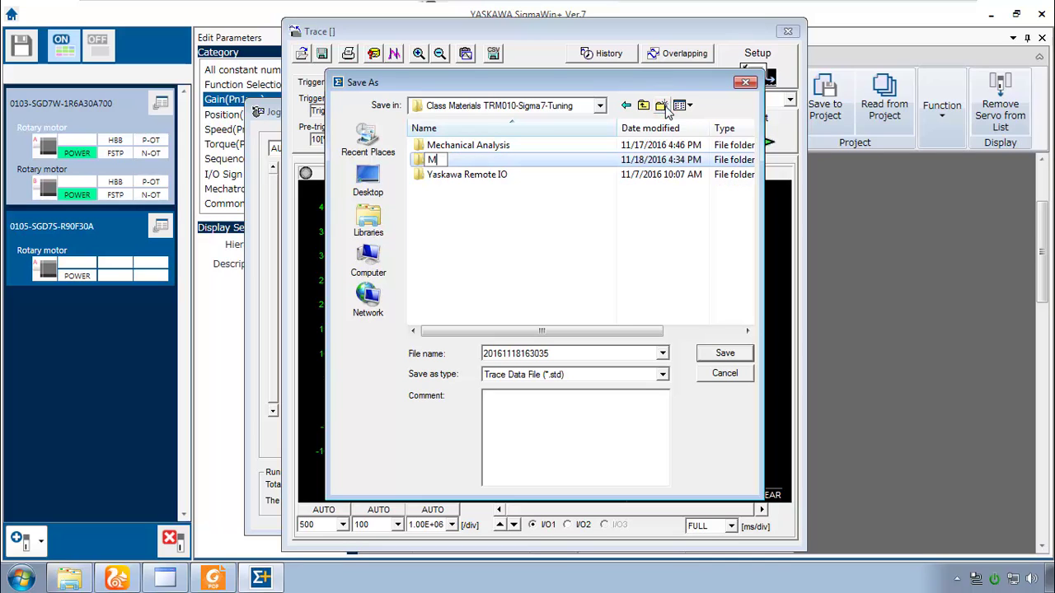
{"action": "type", "text": "iles"}
{"action": "key", "text": "Return"}
{"action": "key", "text": "Return"}
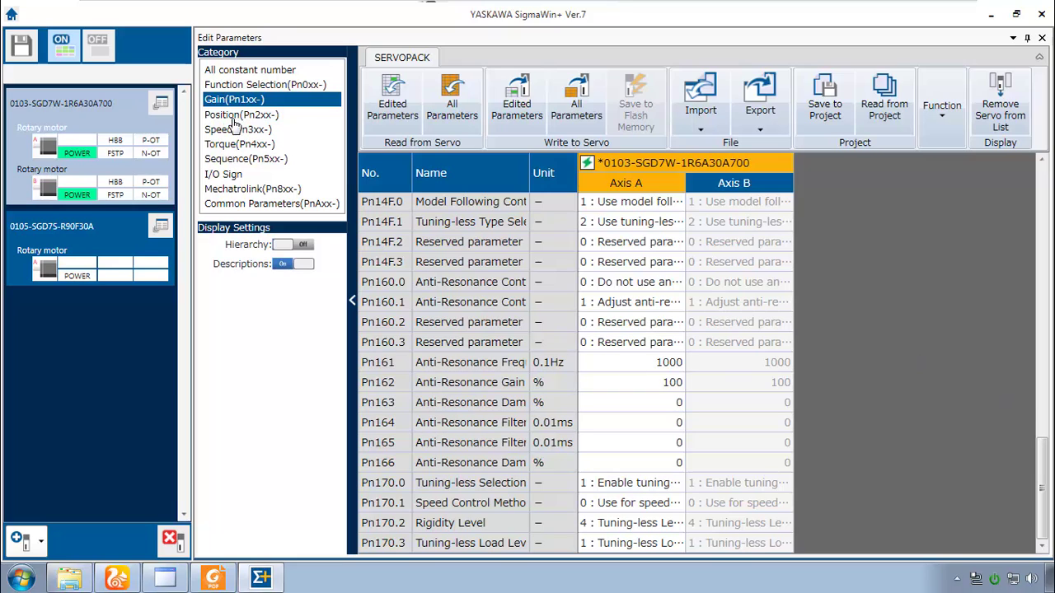
{"action": "left_click", "coordinate": [655, 547]}
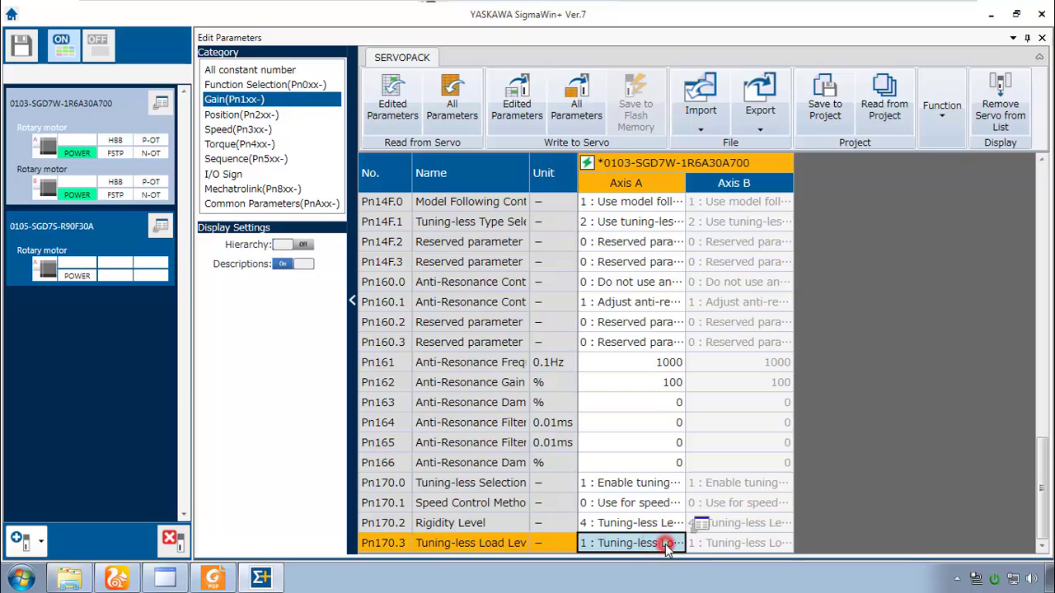
{"action": "left_click", "coordinate": [653, 548]}
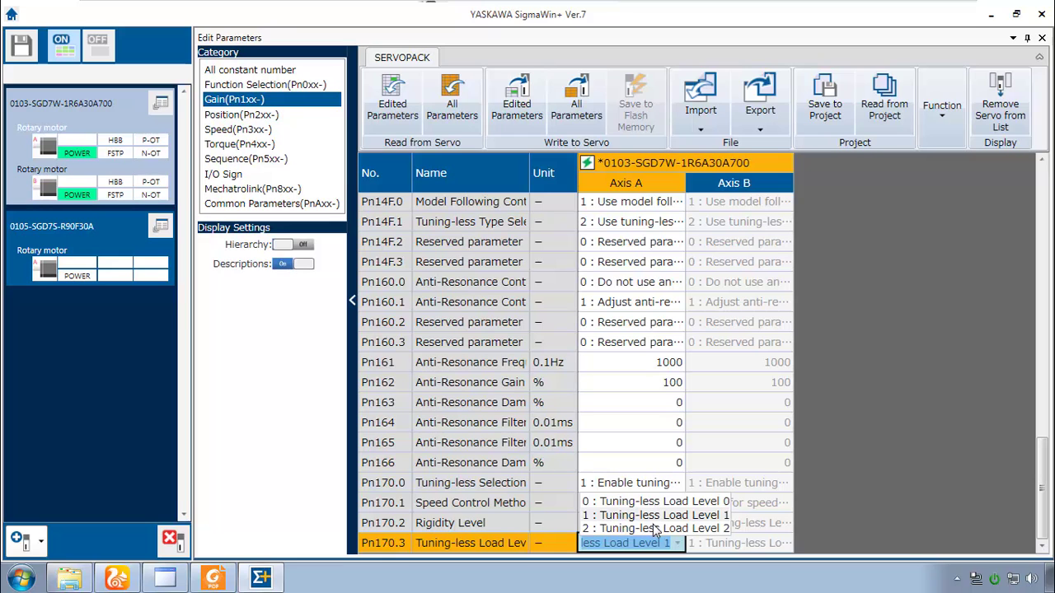
{"action": "left_click", "coordinate": [657, 540]}
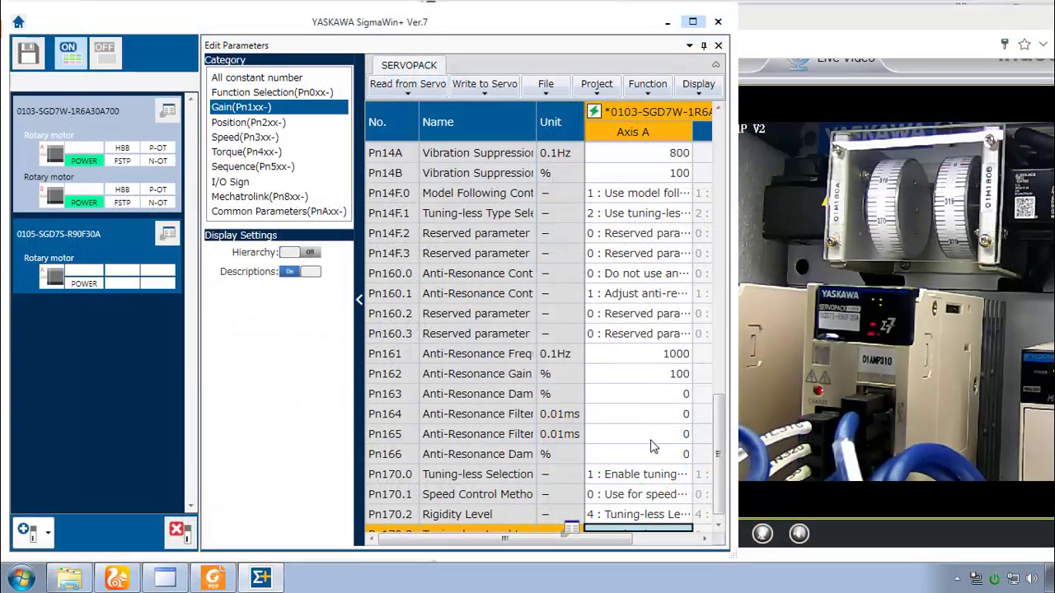
- Scroll down to the bottom of the gain parameter table
{"action": "scroll", "coordinate": [651, 446], "scroll_direction": "down", "scroll_amount": 1}
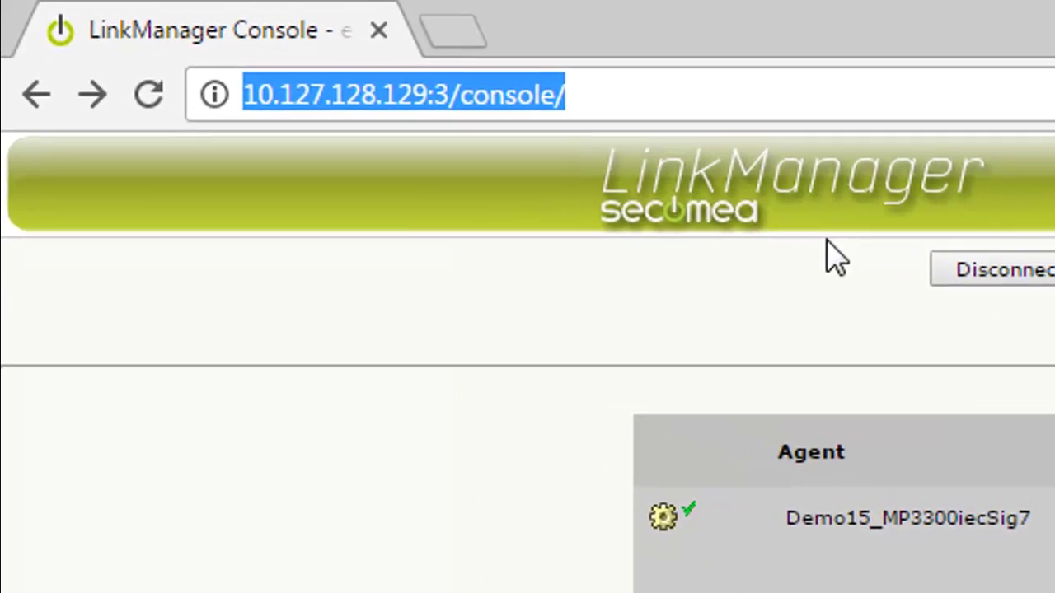
- Load yaskawa.com and bring up the Motion product categories under Products
{"action": "type", "text": "y"}
{"action": "key", "text": "Return"}
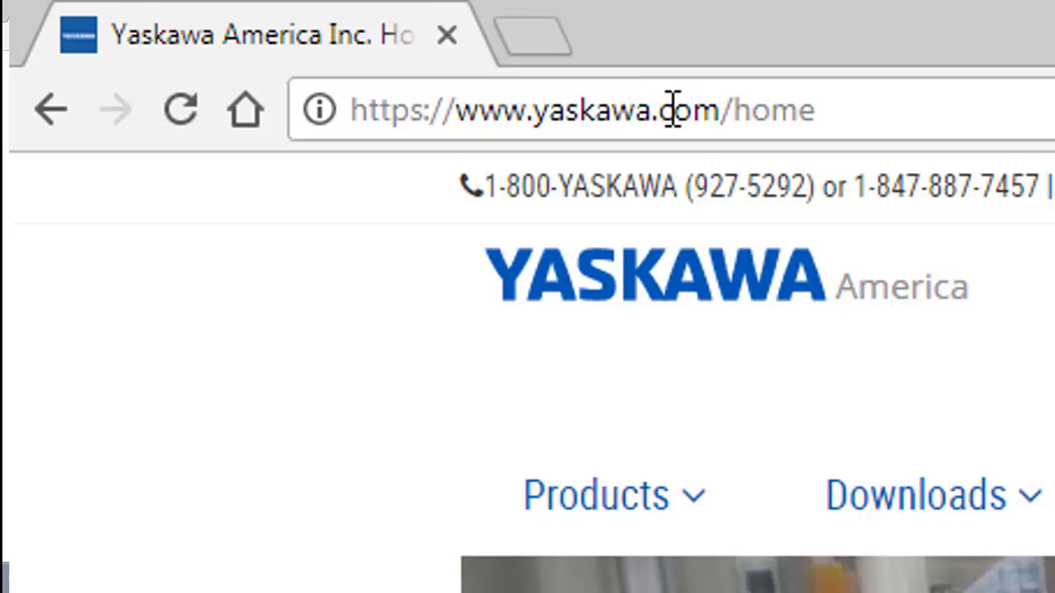
{"action": "left_click", "coordinate": [646, 498]}
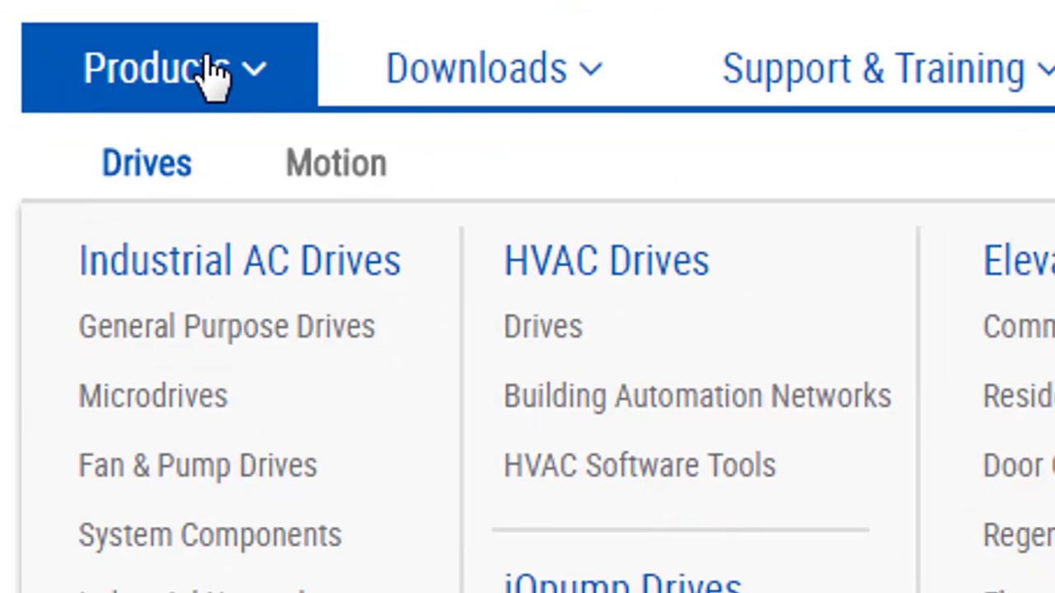
{"action": "left_click", "coordinate": [776, 590]}
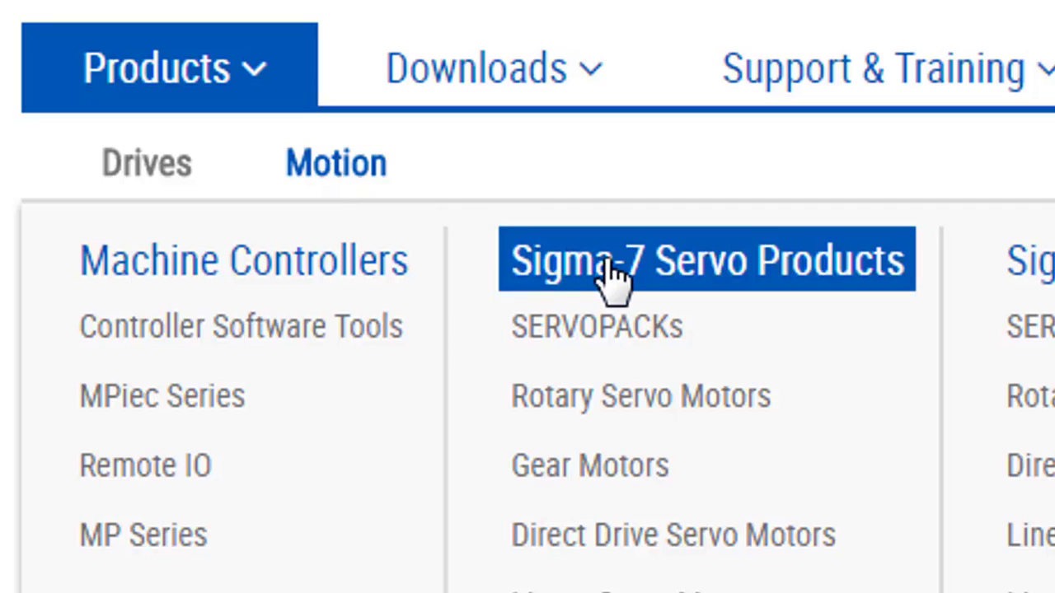